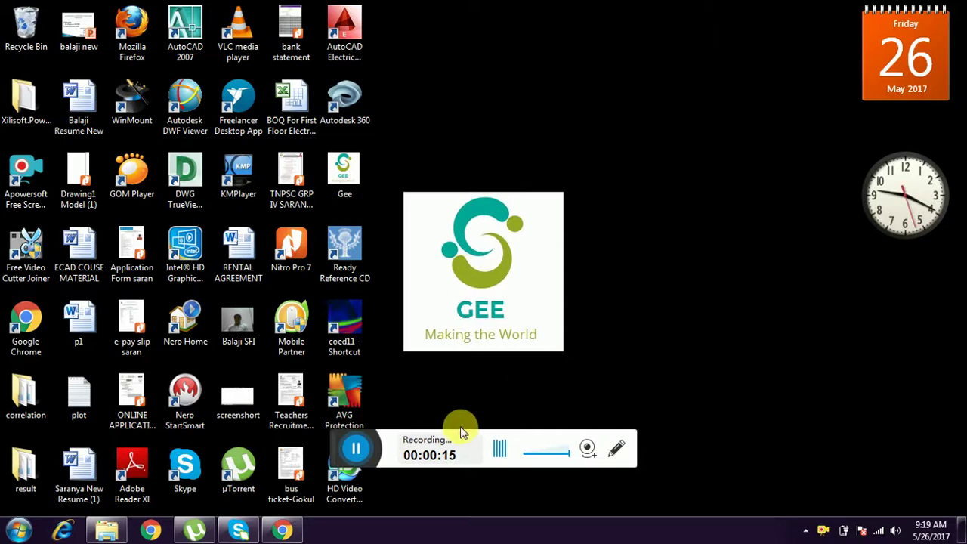
# Search Google for 'picasa 3' and open its FileHippo Picasa 3.9 download page
pyautogui.click(279, 533)
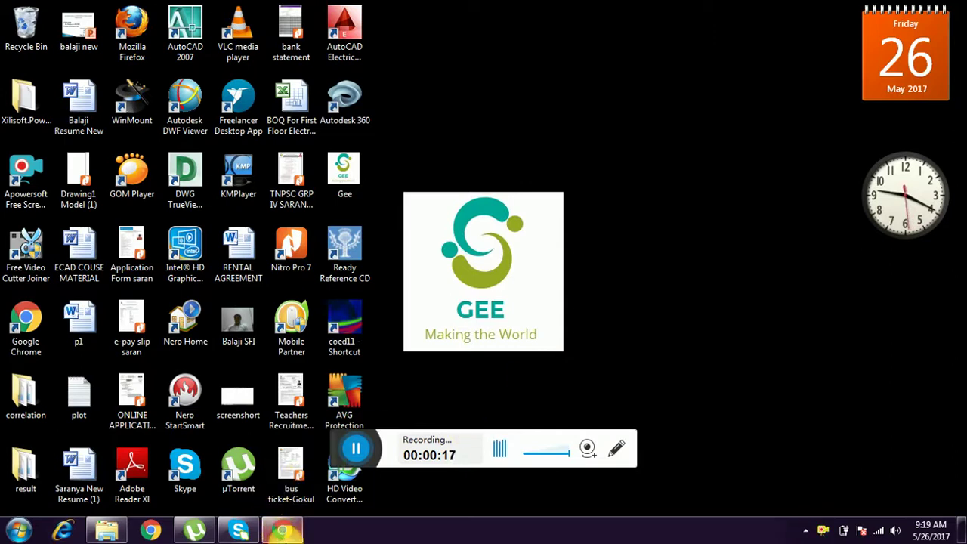
pyautogui.click(286, 533)
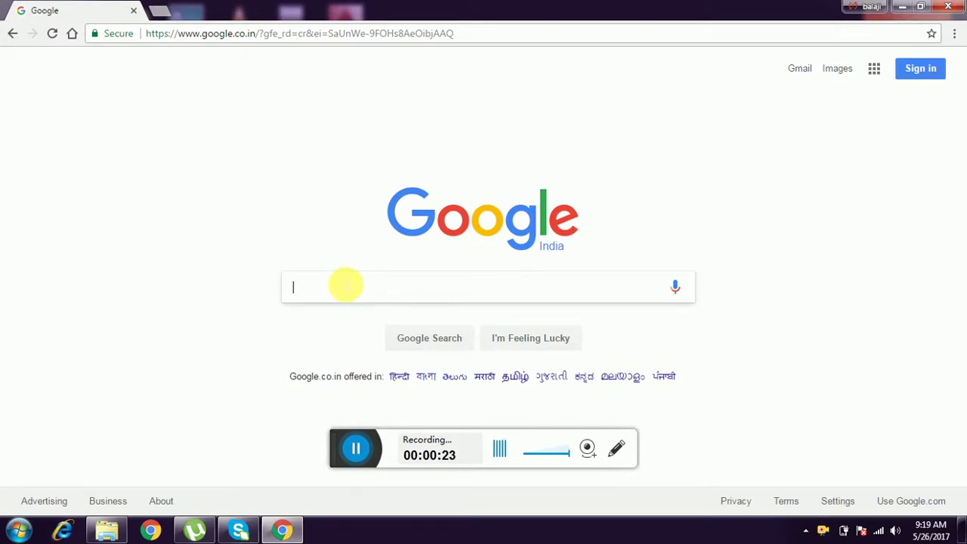
pyautogui.write('pic')
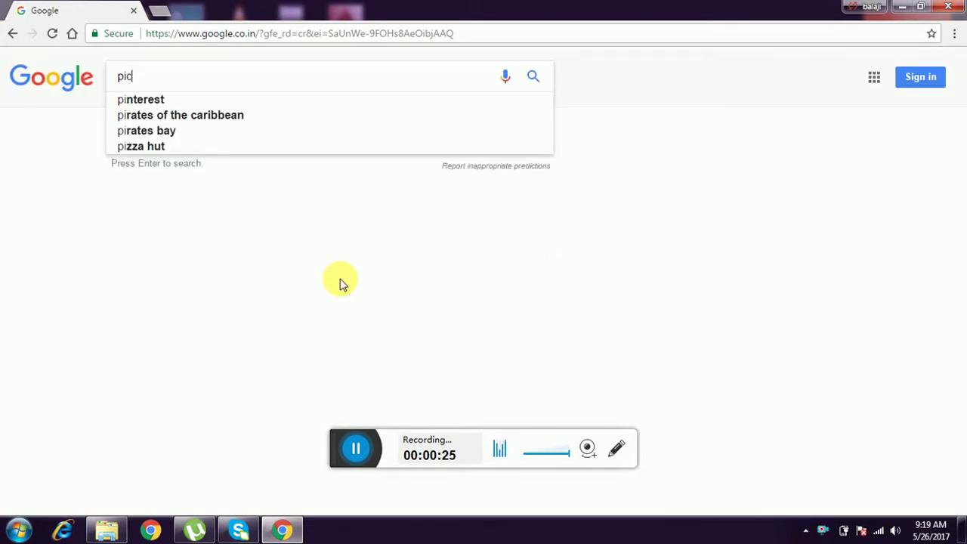
pyautogui.write('asa')
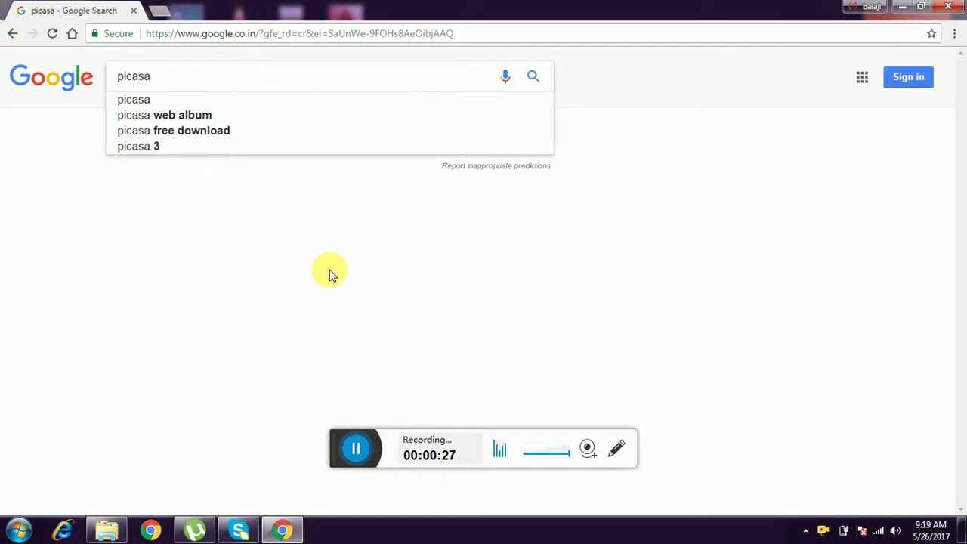
pyautogui.click(160, 149)
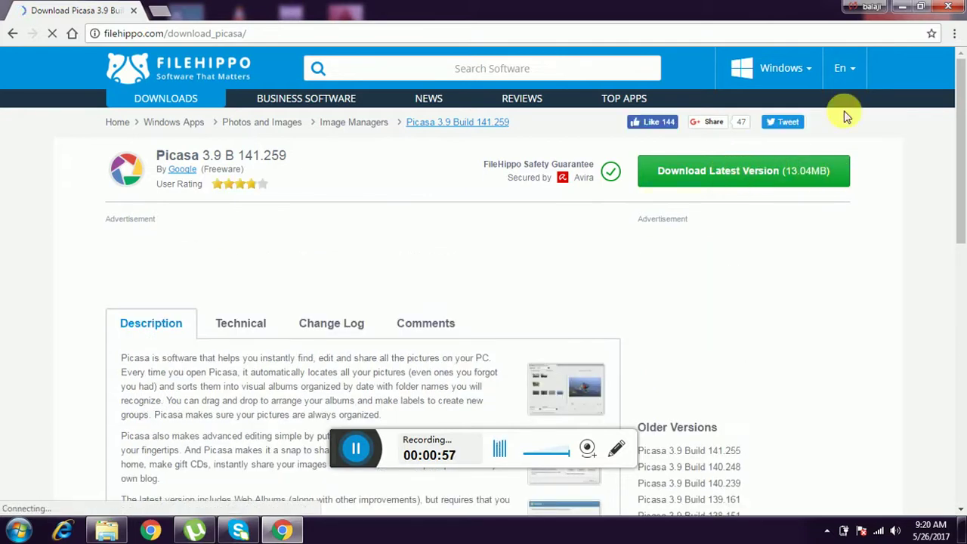
pyautogui.click(902, 7)
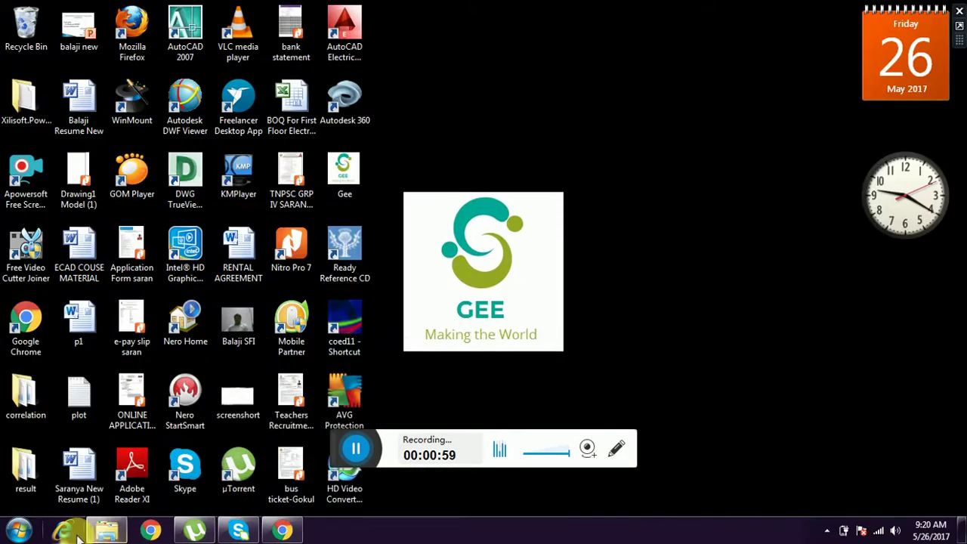
# Run the picasa36-setup installer from the E:\Softwares\software\sw folder
pyautogui.click(106, 531)
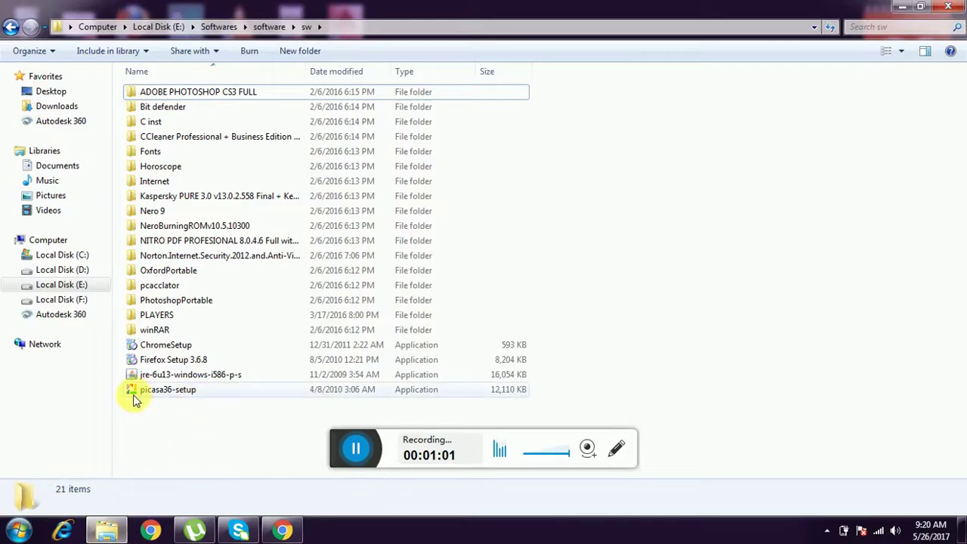
pyautogui.moveTo(167, 389)
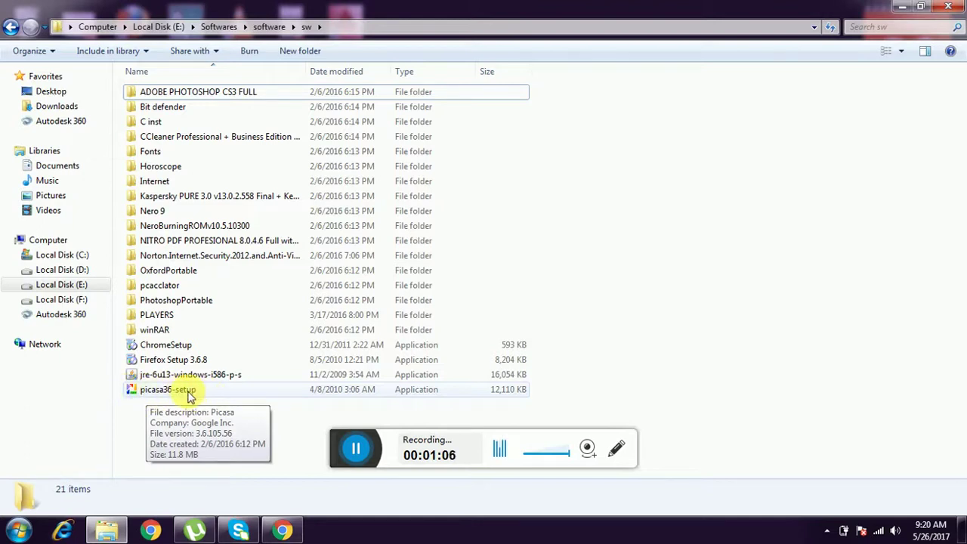
pyautogui.click(188, 396)
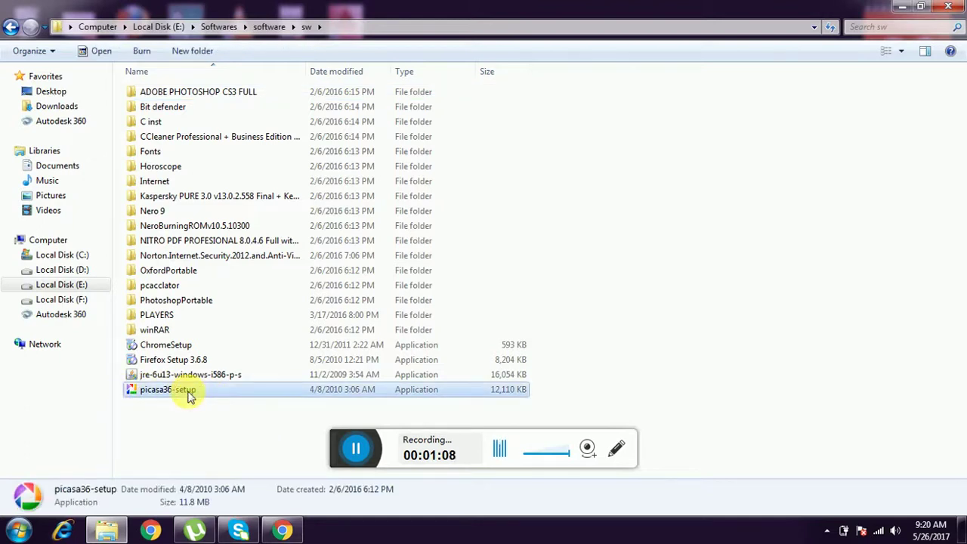
pyautogui.doubleClick(189, 397)
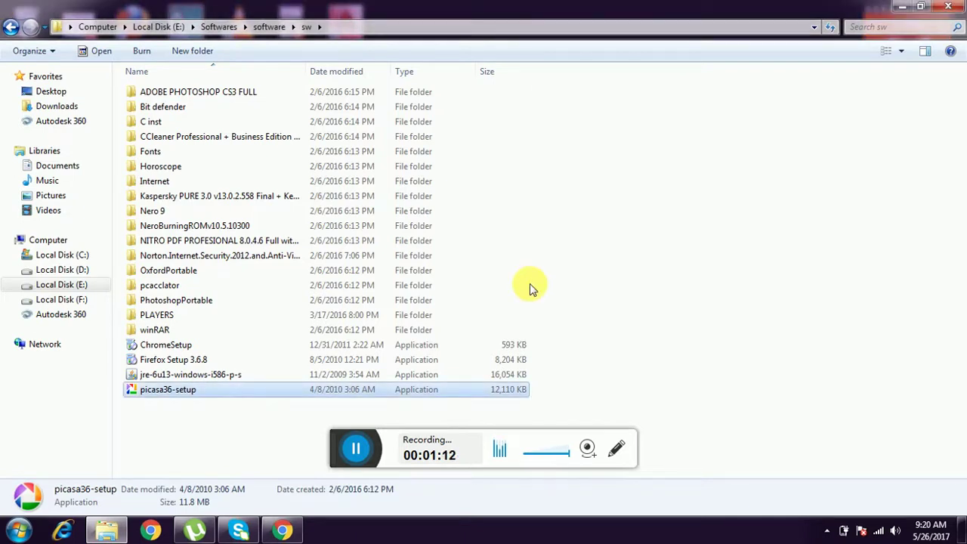
# Accept the Picasa 3 license, install to the default folder, and finish setup
pyautogui.click(904, 7)
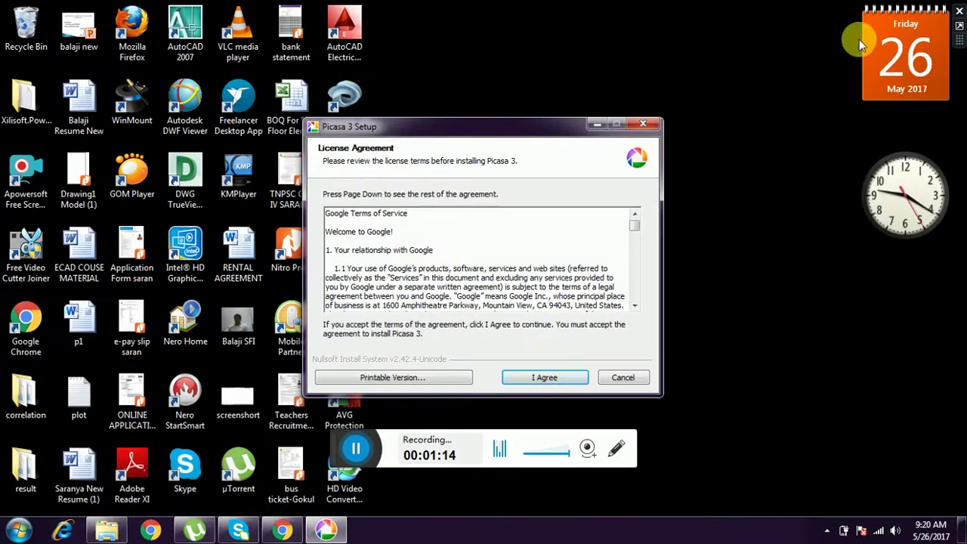
pyautogui.click(543, 378)
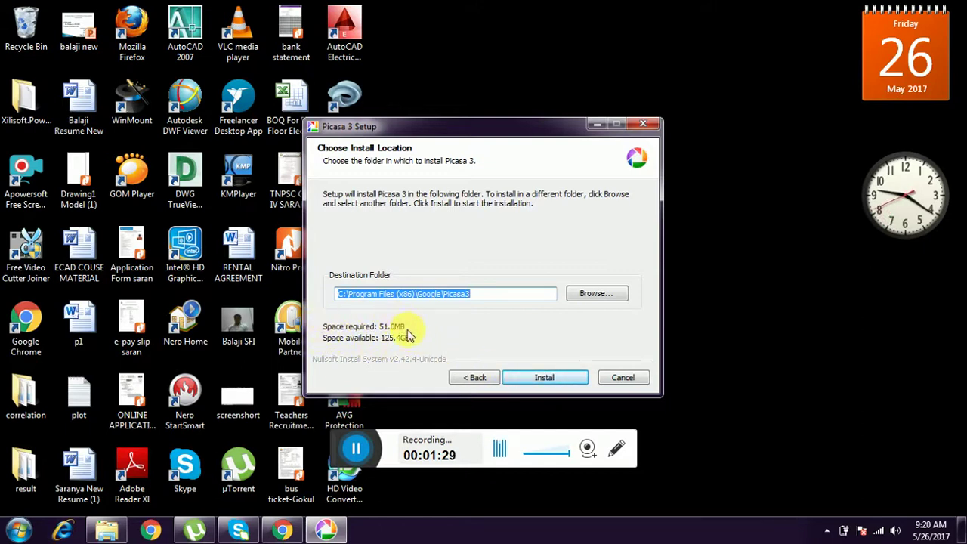
pyautogui.click(544, 380)
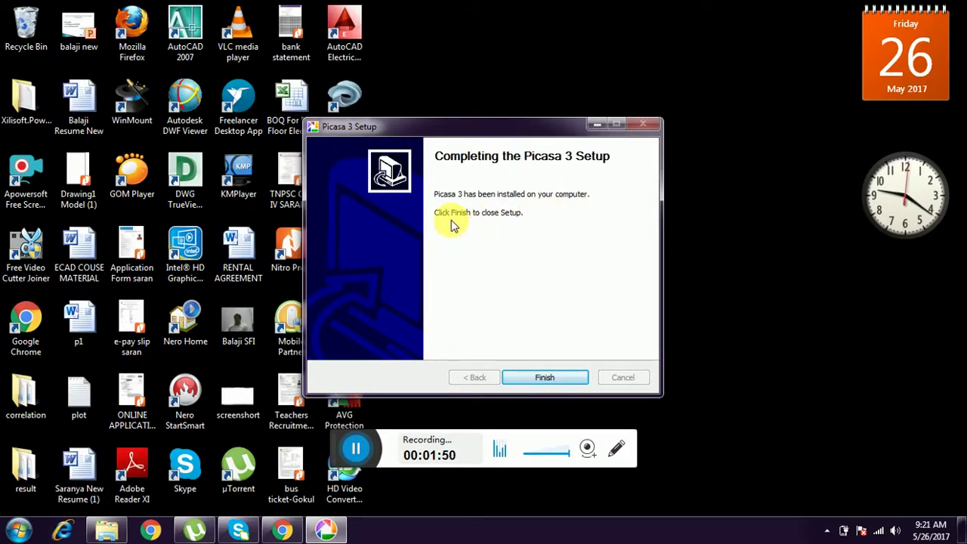
pyautogui.click(544, 378)
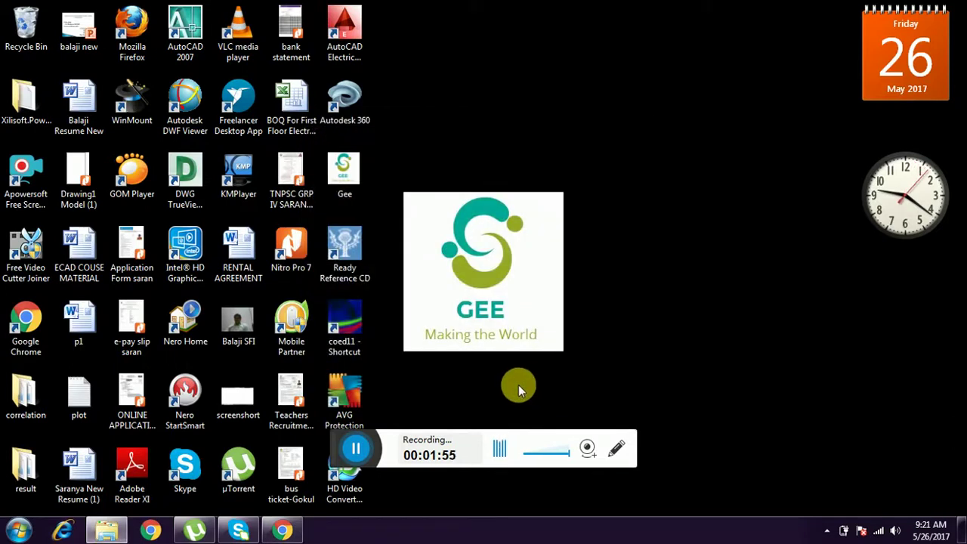
# Launch Picasa 3 from the Start menu
pyautogui.click(18, 528)
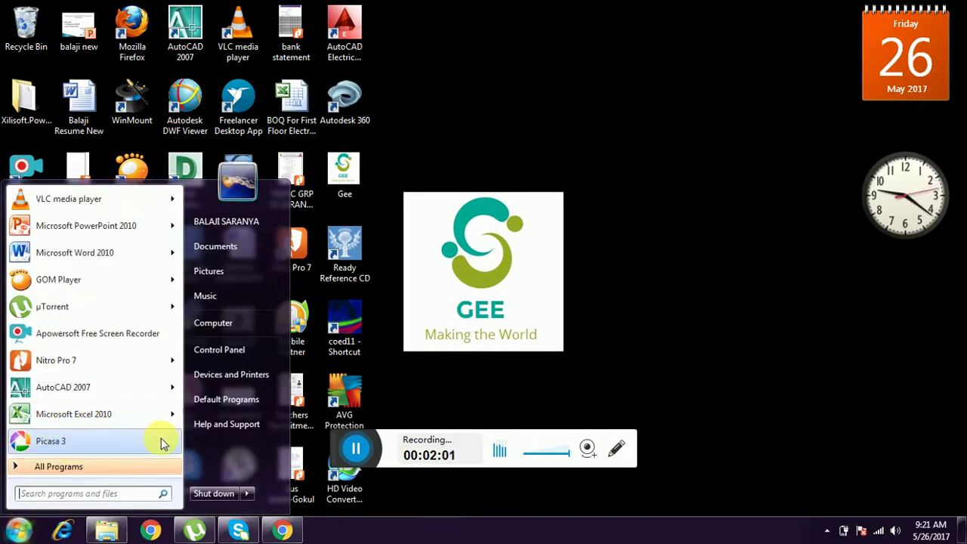
pyautogui.click(67, 445)
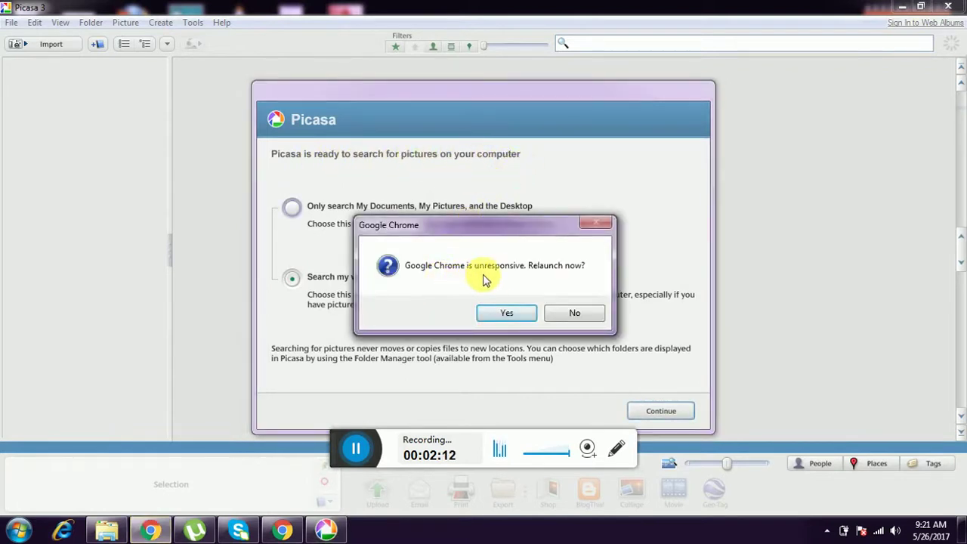
# Decline the Chrome relaunch, search the whole computer, and make Picasa the viewer for all image types
pyautogui.click(570, 316)
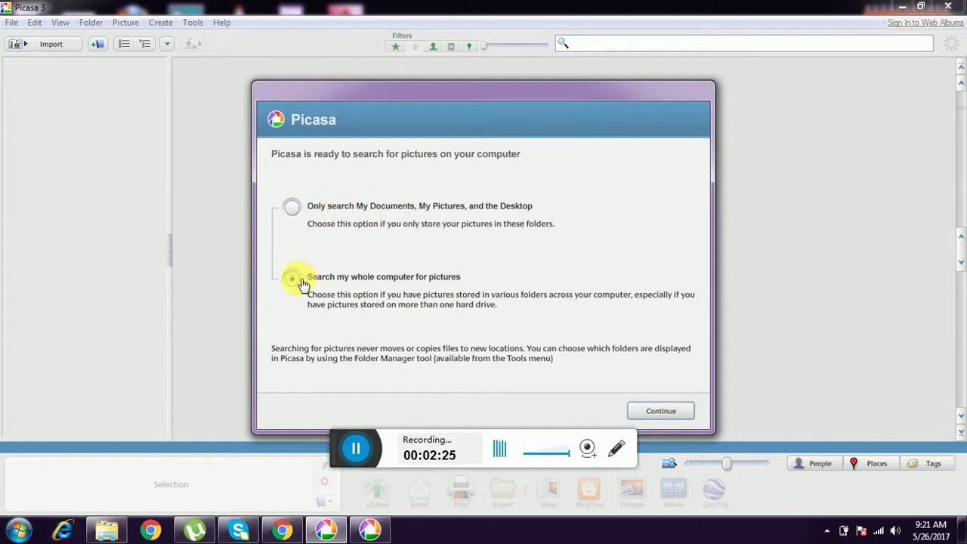
pyautogui.click(671, 412)
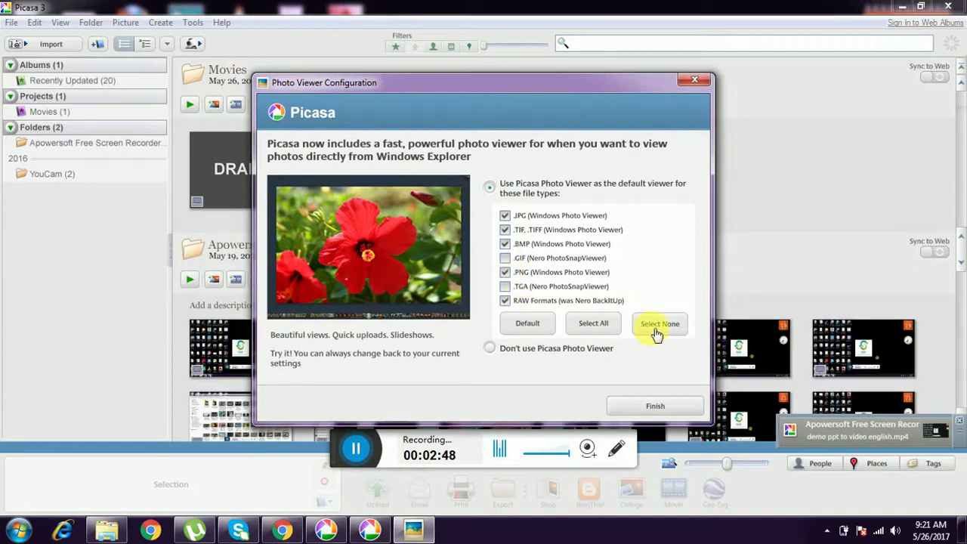
pyautogui.click(608, 326)
pyautogui.click(657, 406)
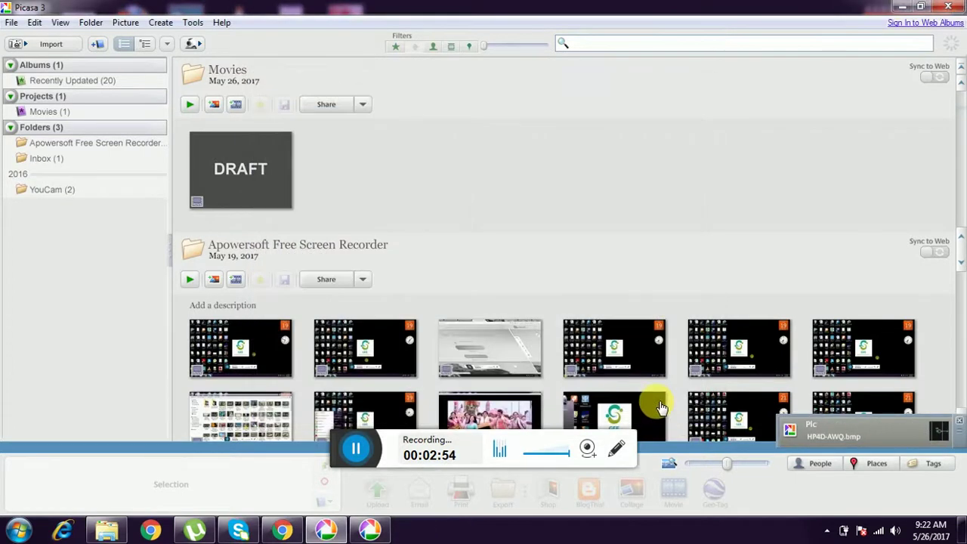
pyautogui.scroll(-2, 450, 245)
pyautogui.scroll(-2, 450, 249)
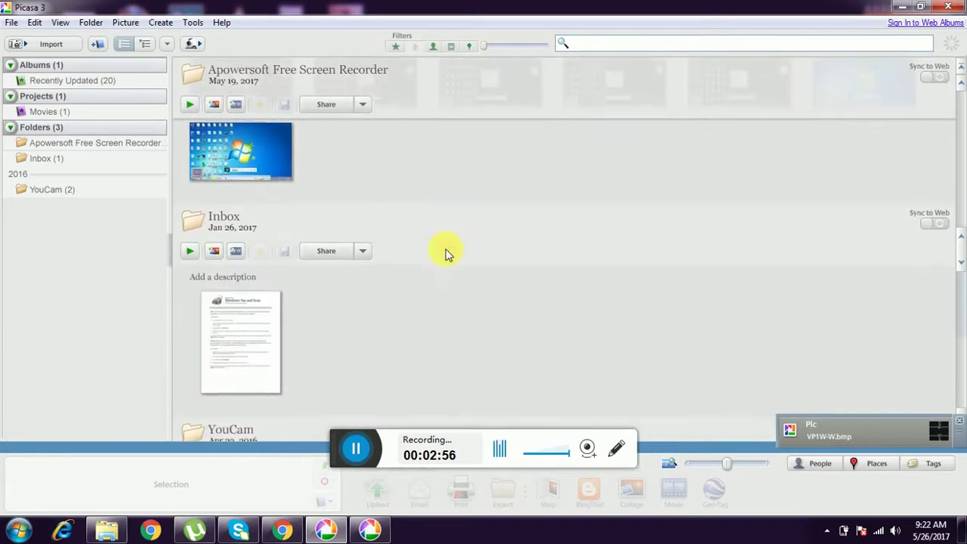
pyautogui.scroll(-2, 438, 276)
pyautogui.scroll(-1, 440, 278)
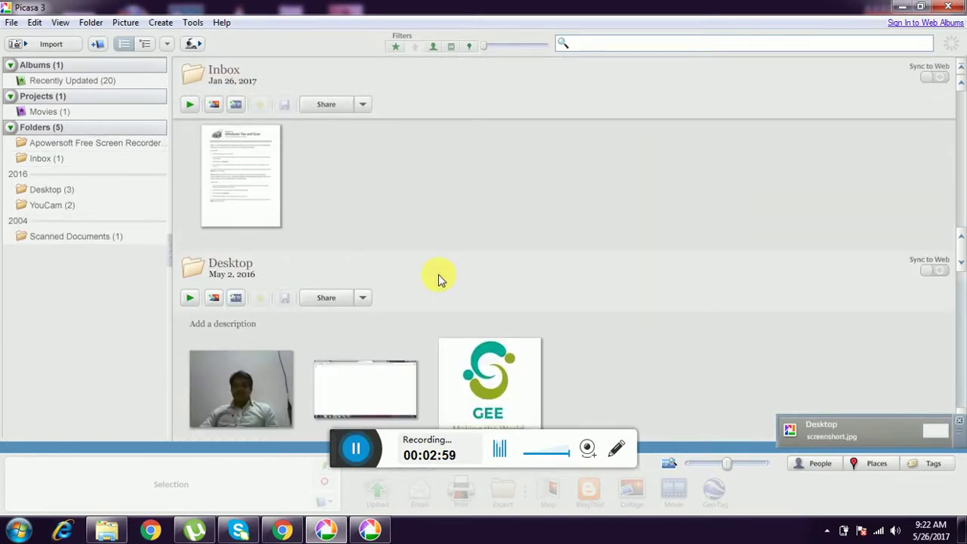
pyautogui.scroll(-3, 438, 276)
pyautogui.scroll(-3, 441, 278)
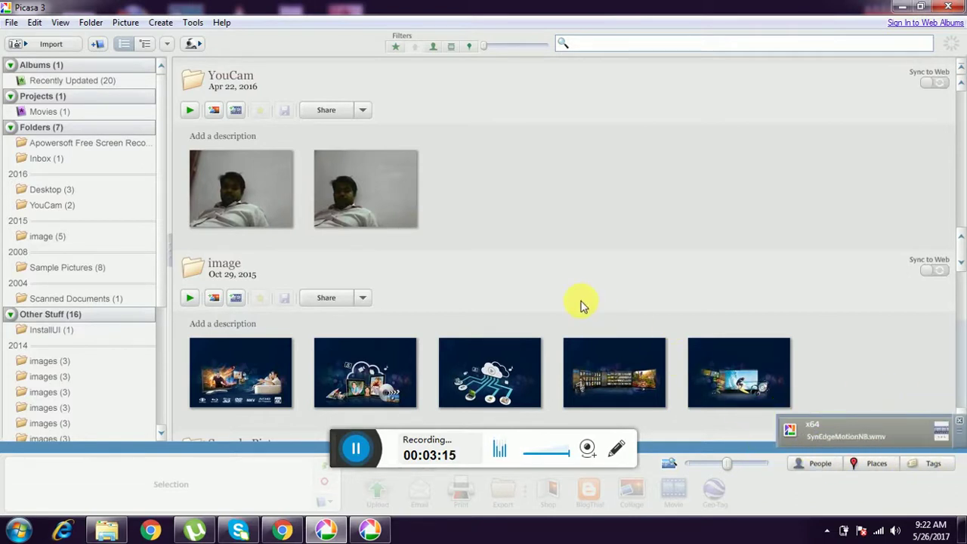
pyautogui.scroll(-3, 578, 302)
pyautogui.scroll(-2, 578, 302)
pyautogui.scroll(-5, 550, 312)
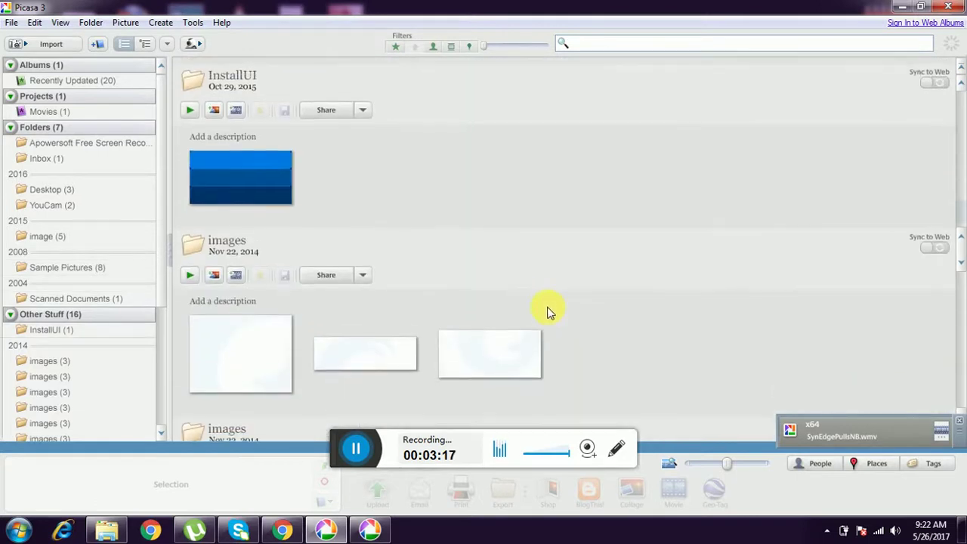
pyautogui.scroll(-3, 549, 312)
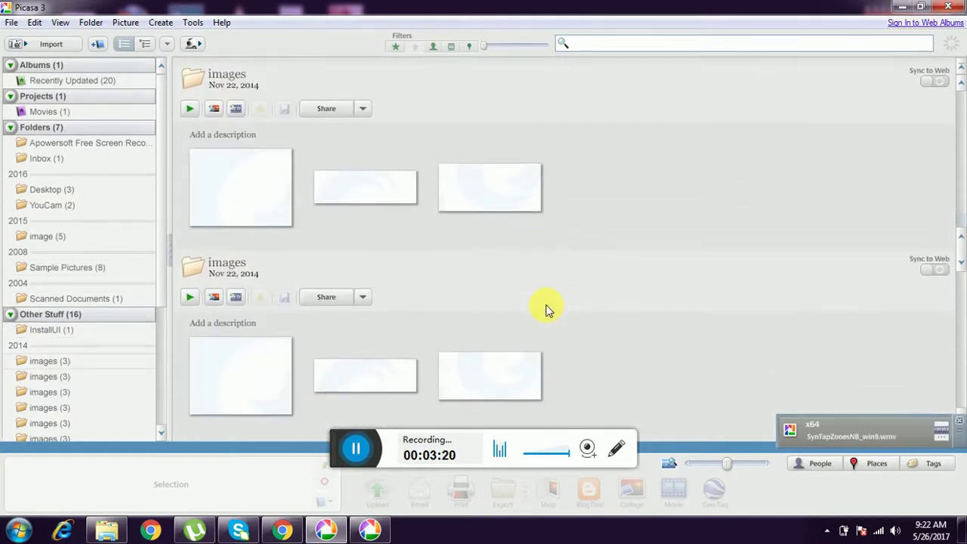
pyautogui.scroll(-2, 549, 309)
pyautogui.scroll(-3, 549, 310)
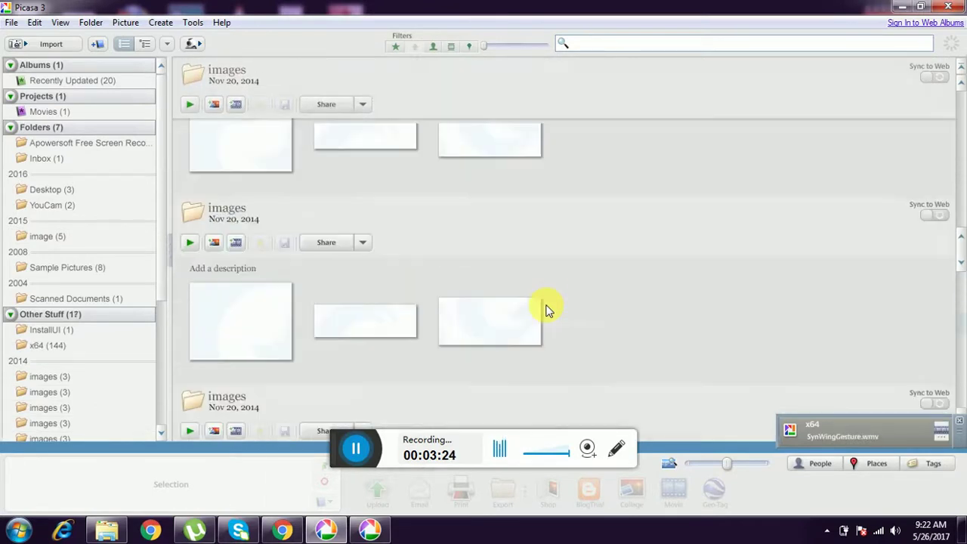
pyautogui.scroll(-3, 549, 309)
pyautogui.scroll(-2, 549, 310)
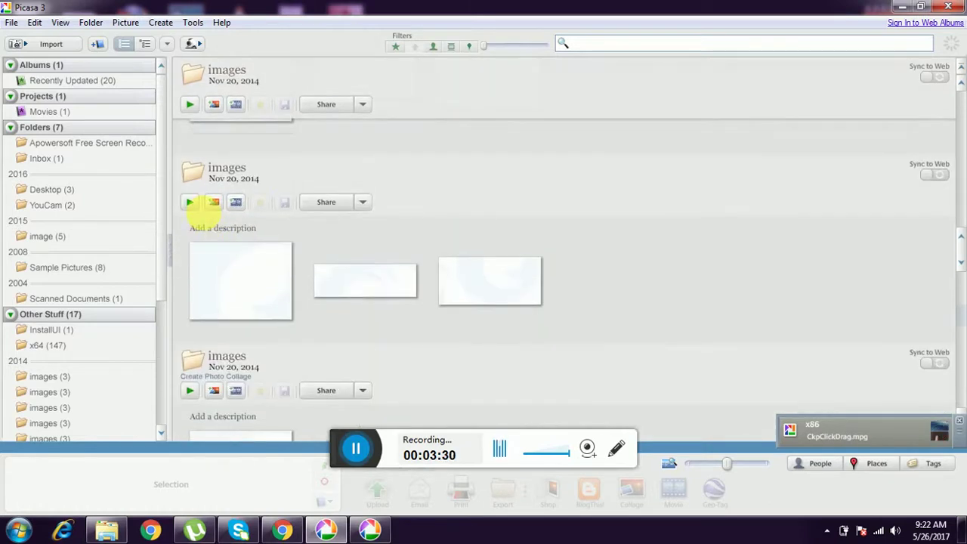
pyautogui.scroll(2, 198, 190)
pyautogui.scroll(3, 204, 186)
pyautogui.scroll(3, 204, 189)
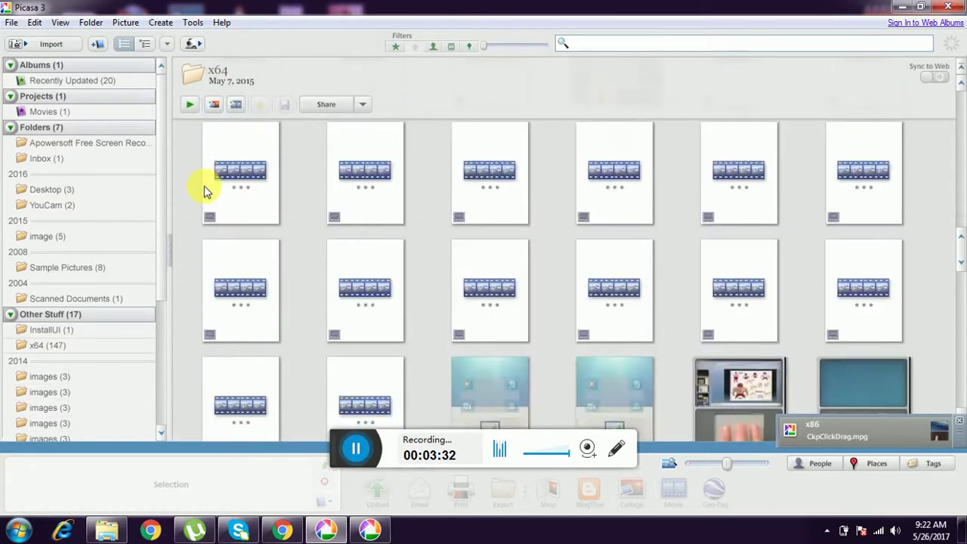
pyautogui.scroll(2, 203, 189)
pyautogui.scroll(3, 202, 187)
pyautogui.scroll(5, 201, 185)
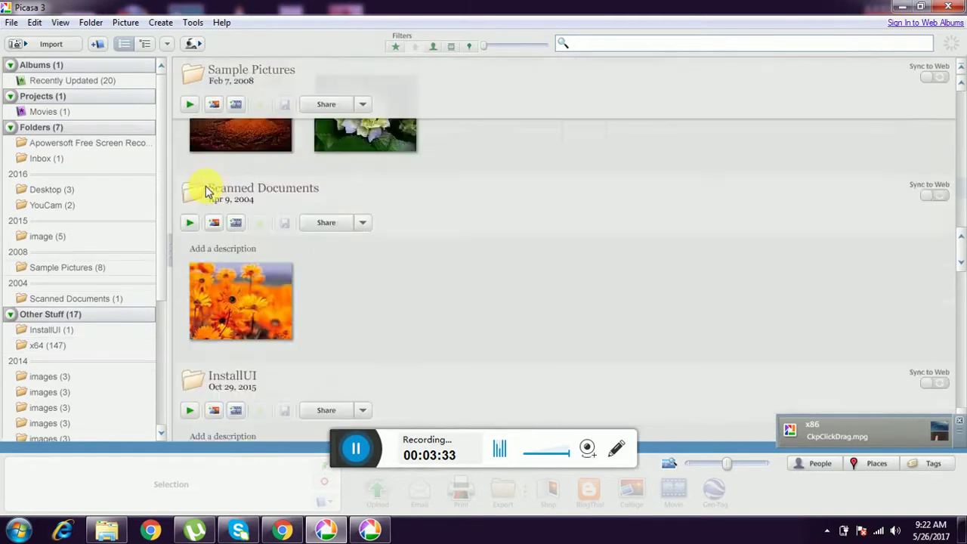
pyautogui.scroll(5, 199, 180)
pyautogui.scroll(3, 205, 182)
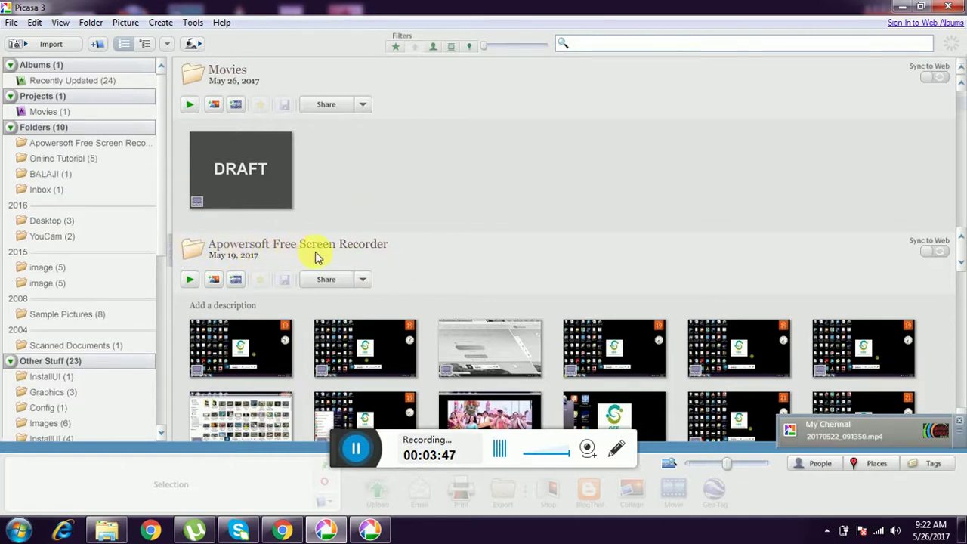
pyautogui.scroll(-3, 377, 260)
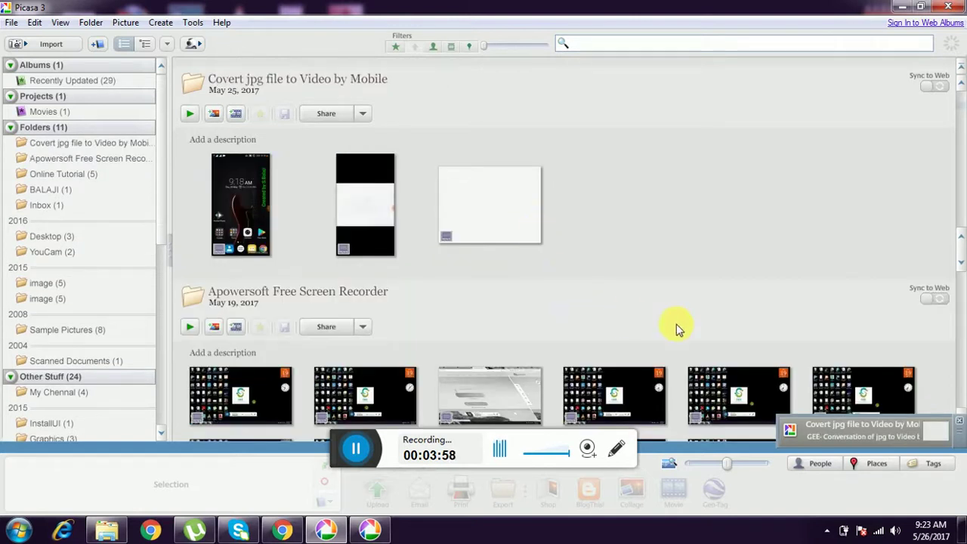
pyautogui.scroll(-2, 676, 327)
pyautogui.scroll(-3, 626, 320)
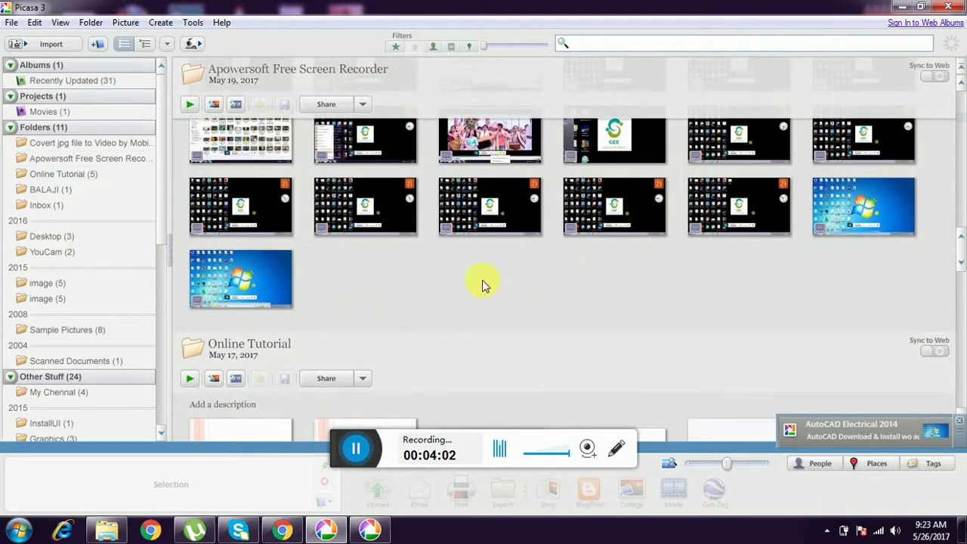
pyautogui.scroll(-3, 395, 295)
pyautogui.scroll(-1, 395, 298)
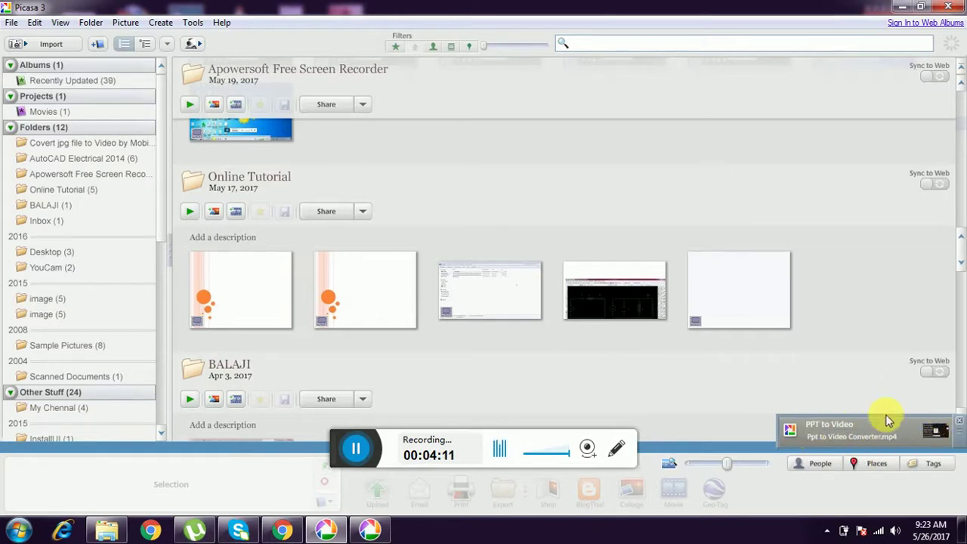
pyautogui.scroll(-3, 582, 306)
pyautogui.scroll(-1, 582, 306)
pyautogui.scroll(-2, 582, 308)
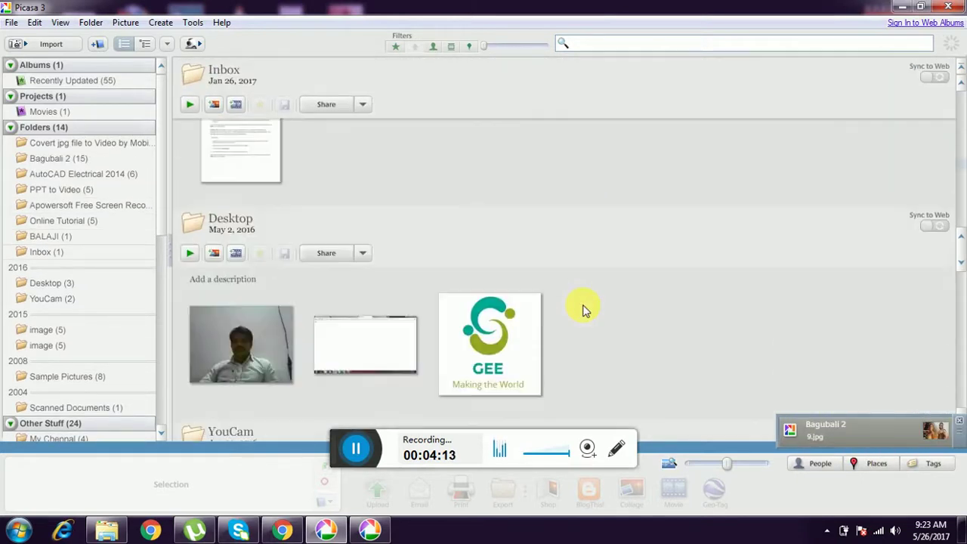
pyautogui.scroll(-1, 582, 308)
pyautogui.scroll(-3, 582, 308)
pyautogui.scroll(-1, 582, 308)
pyautogui.scroll(-3, 582, 308)
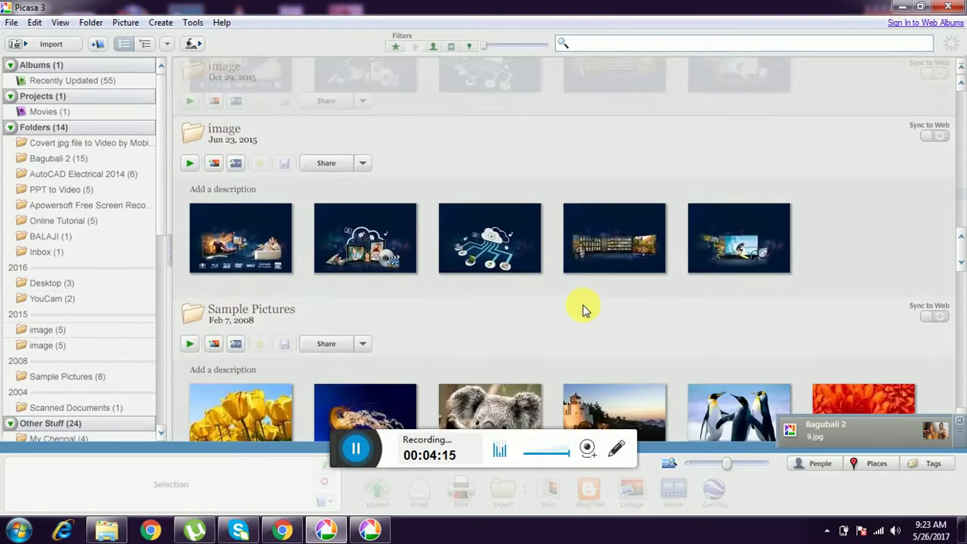
pyautogui.scroll(-3, 582, 308)
pyautogui.scroll(-2, 582, 308)
pyautogui.scroll(-3, 582, 308)
pyautogui.scroll(-3, 582, 308)
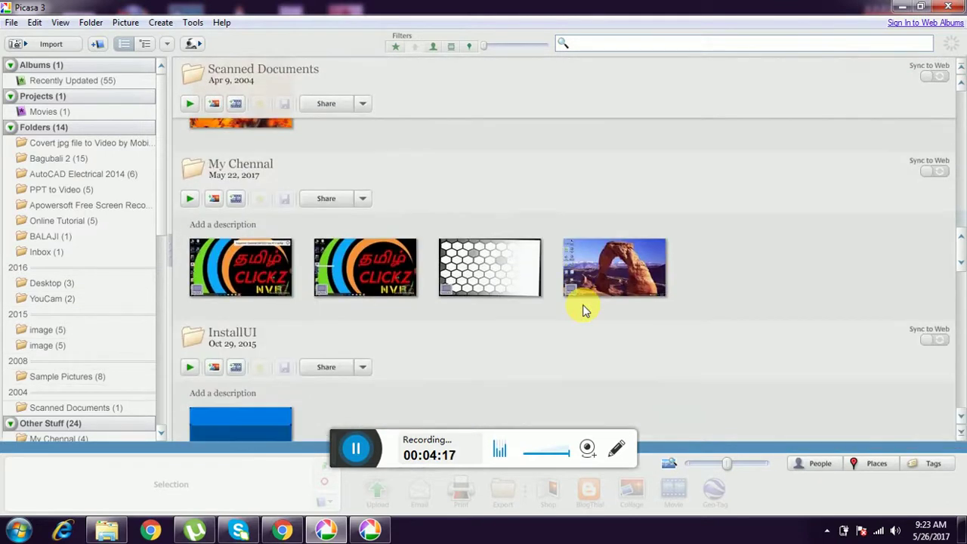
pyautogui.scroll(-1, 582, 308)
pyautogui.scroll(-3, 583, 308)
pyautogui.scroll(-1, 582, 308)
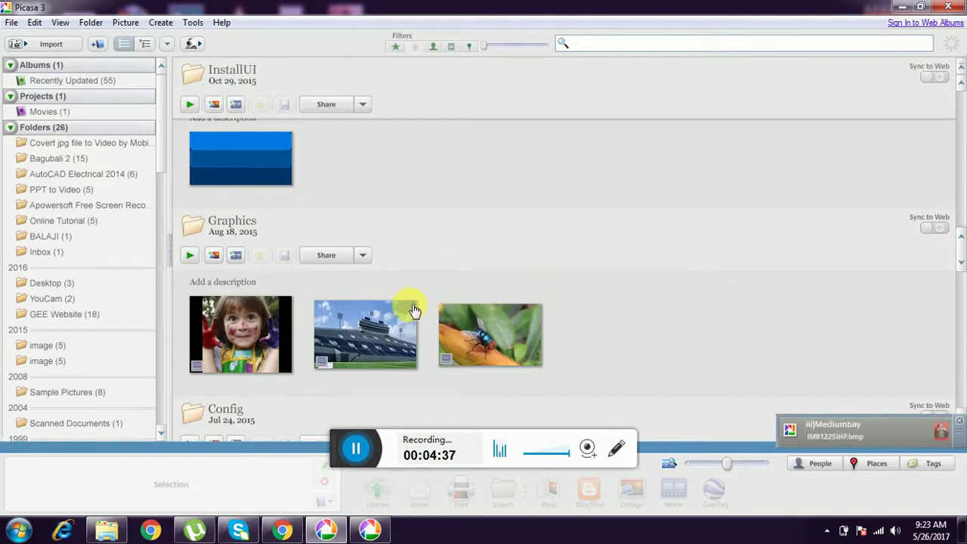
pyautogui.scroll(-2, 418, 299)
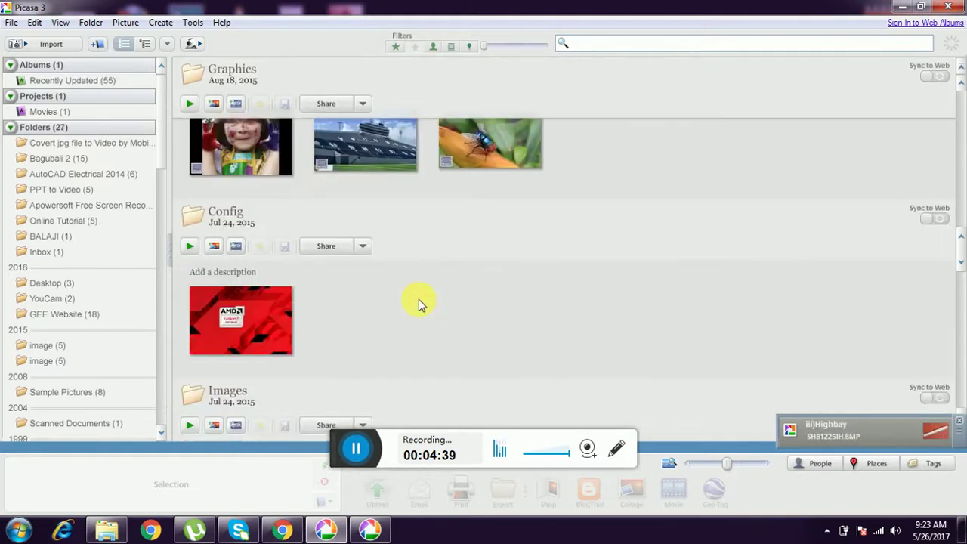
pyautogui.scroll(-3, 418, 299)
pyautogui.scroll(-2, 418, 298)
pyautogui.scroll(-2, 418, 298)
pyautogui.scroll(-3, 418, 298)
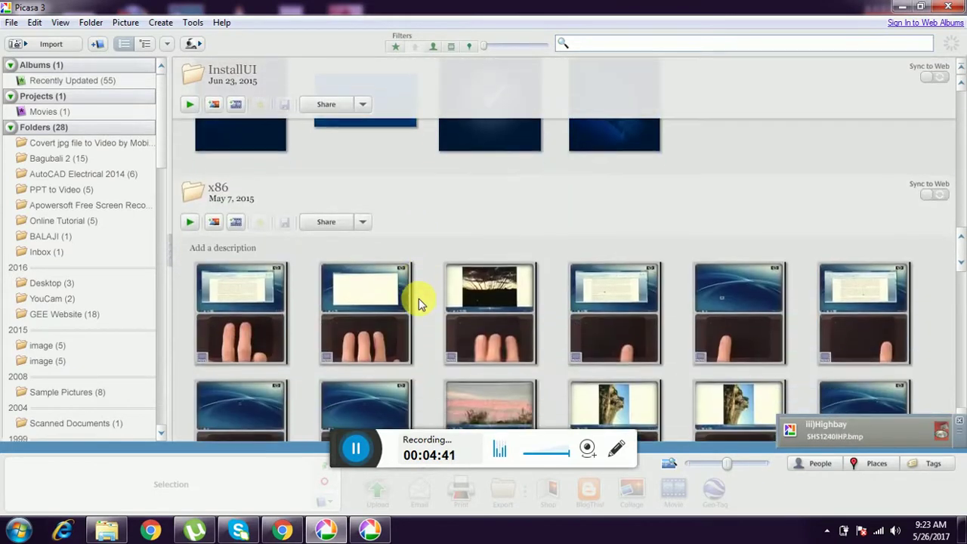
pyautogui.scroll(-3, 419, 298)
pyautogui.scroll(-1, 421, 303)
pyautogui.scroll(-2, 421, 302)
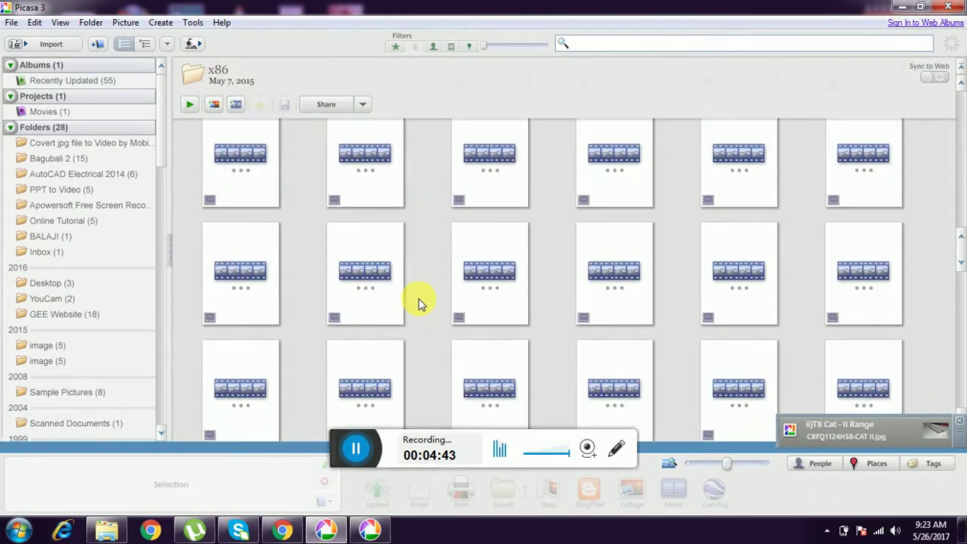
pyautogui.scroll(-1, 421, 303)
pyautogui.scroll(-2, 421, 302)
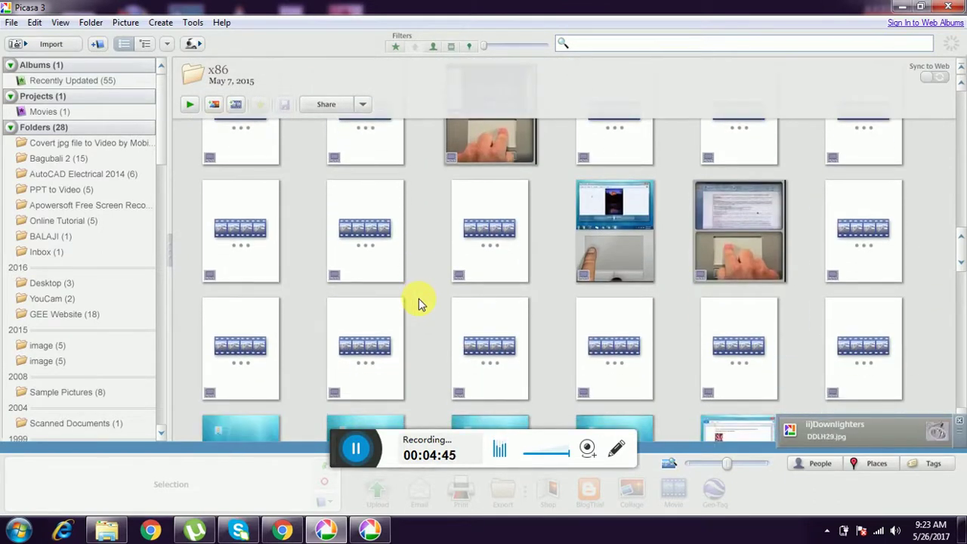
pyautogui.scroll(-1, 420, 303)
pyautogui.scroll(-1, 420, 302)
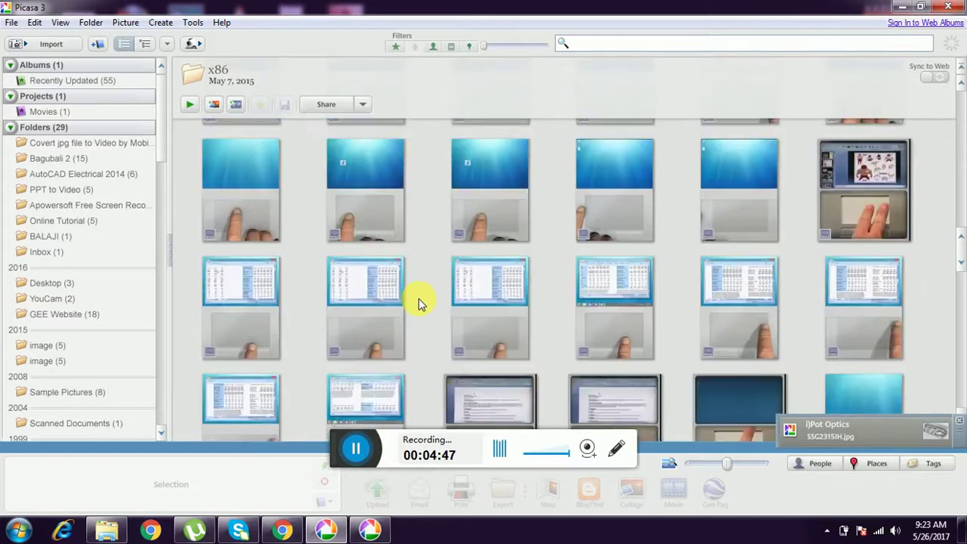
pyautogui.scroll(-1, 420, 302)
pyautogui.scroll(-1, 421, 303)
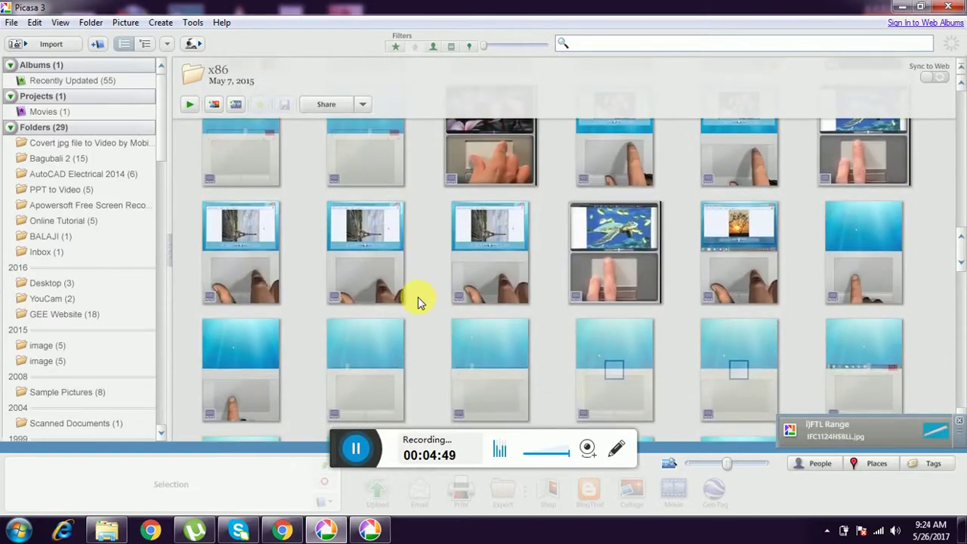
pyautogui.scroll(-1, 420, 302)
pyautogui.scroll(-1, 420, 302)
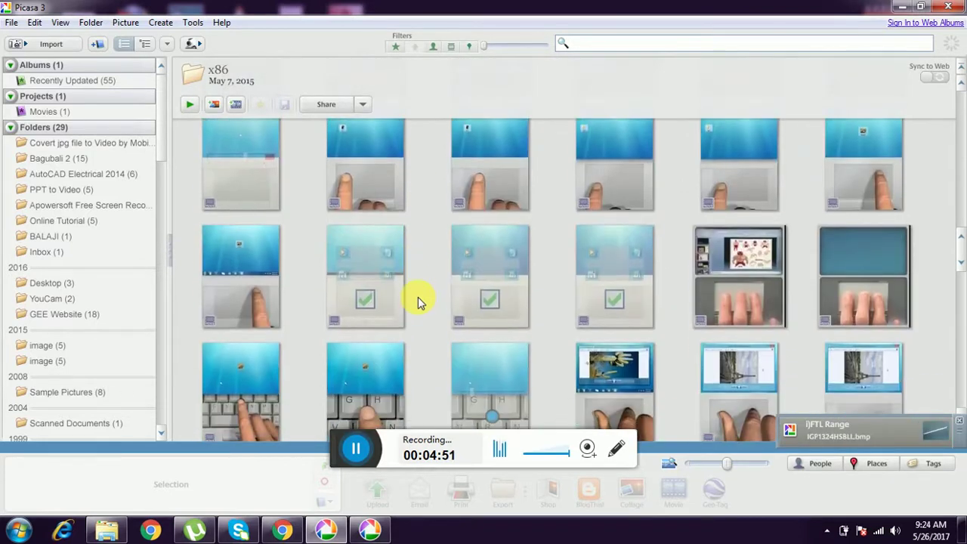
pyautogui.scroll(-2, 420, 302)
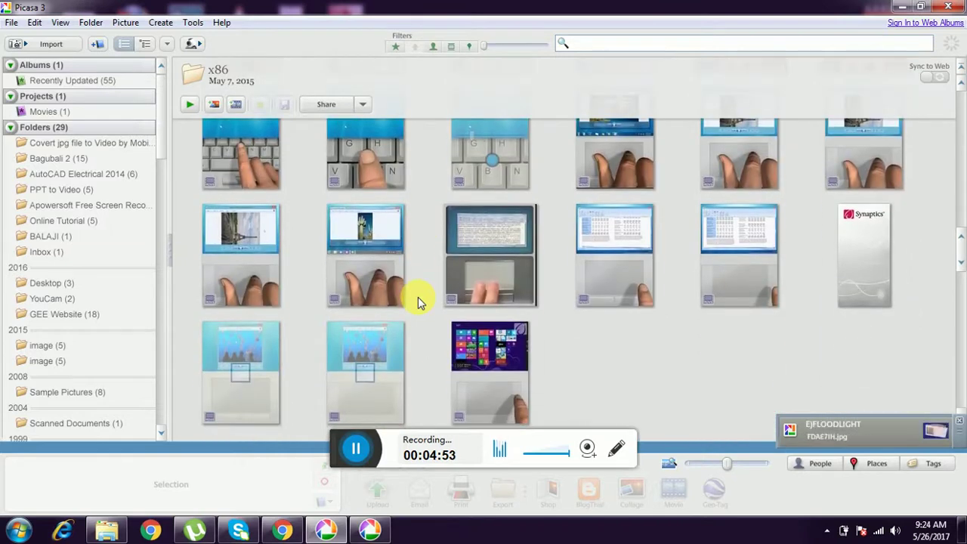
pyautogui.scroll(-2, 420, 302)
pyautogui.scroll(-1, 420, 303)
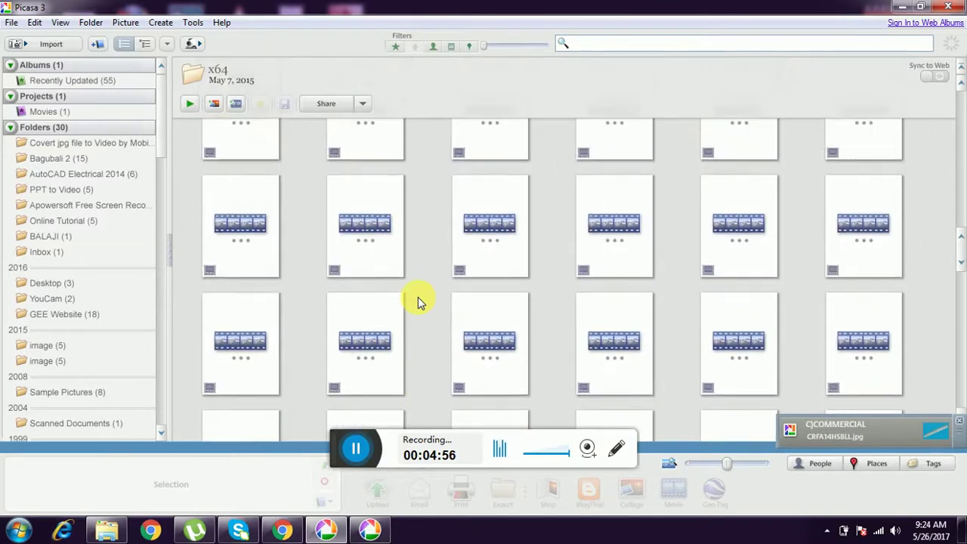
pyautogui.scroll(-1, 419, 302)
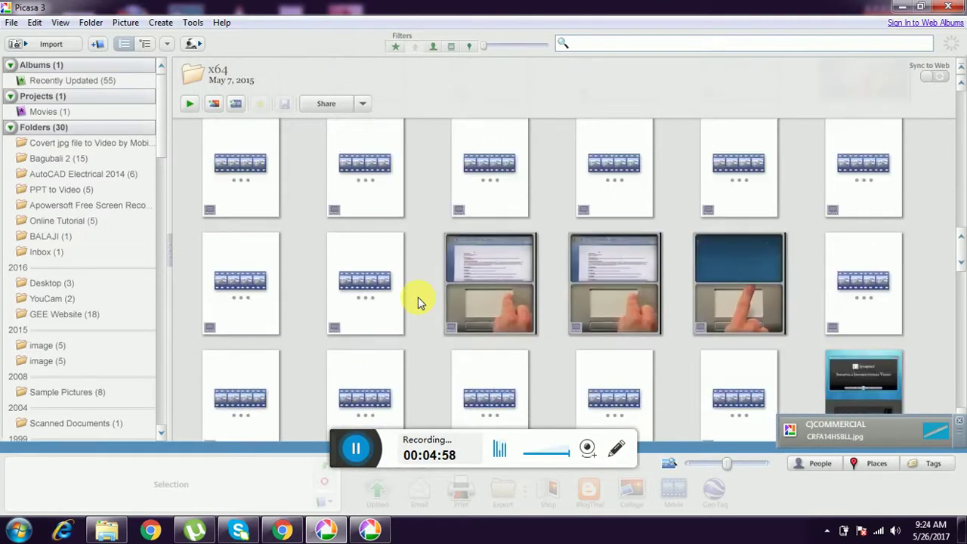
pyautogui.scroll(-2, 417, 299)
pyautogui.scroll(-1, 416, 300)
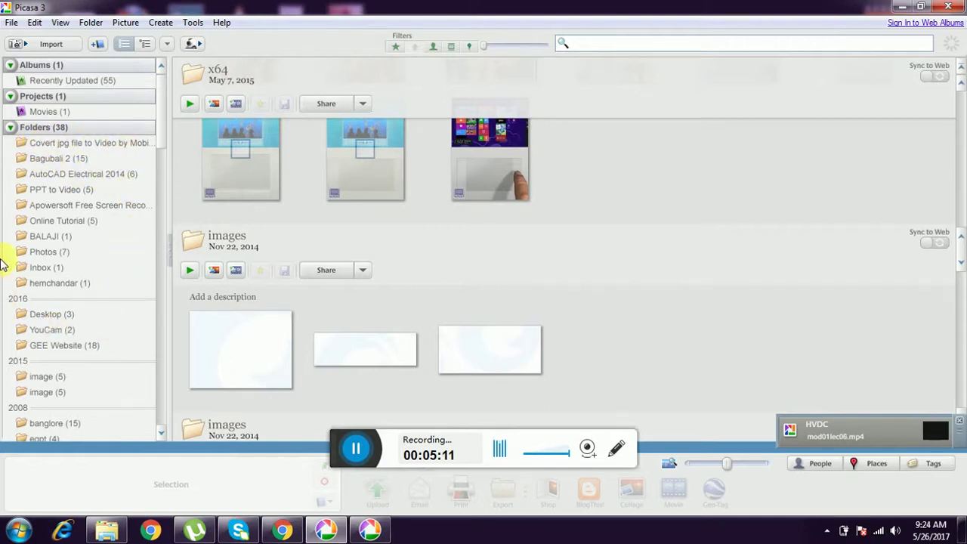
# Open the Bagubali 2 folder and scroll through its fifteen photo thumbnails
pyautogui.click(46, 158)
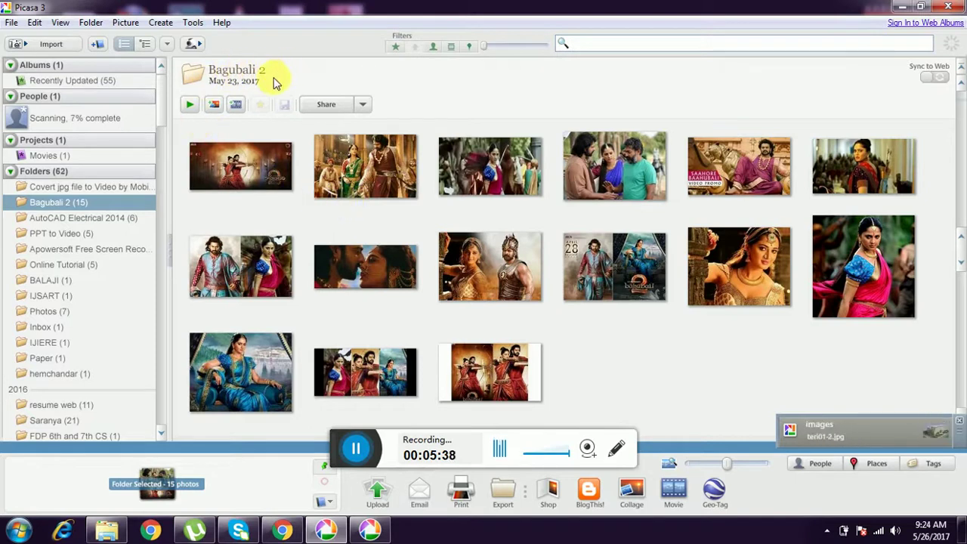
pyautogui.scroll(2, 281, 189)
pyautogui.scroll(2, 309, 212)
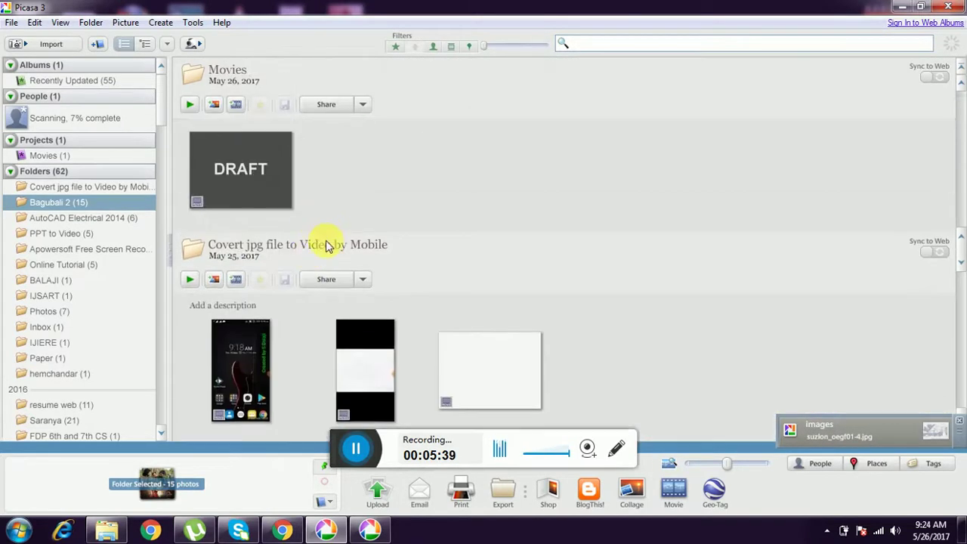
pyautogui.scroll(-2, 323, 243)
pyautogui.scroll(-2, 287, 235)
pyautogui.scroll(3, 244, 227)
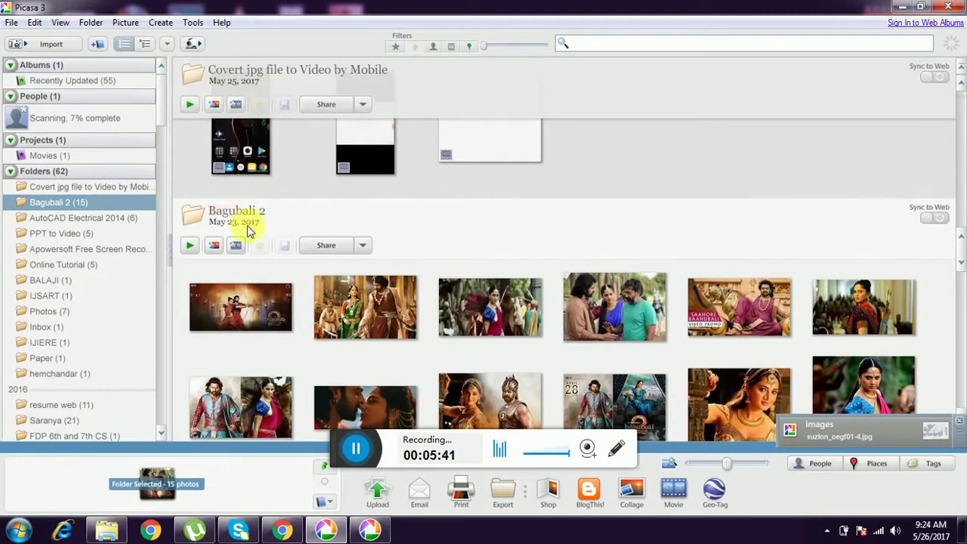
pyautogui.scroll(-2, 290, 230)
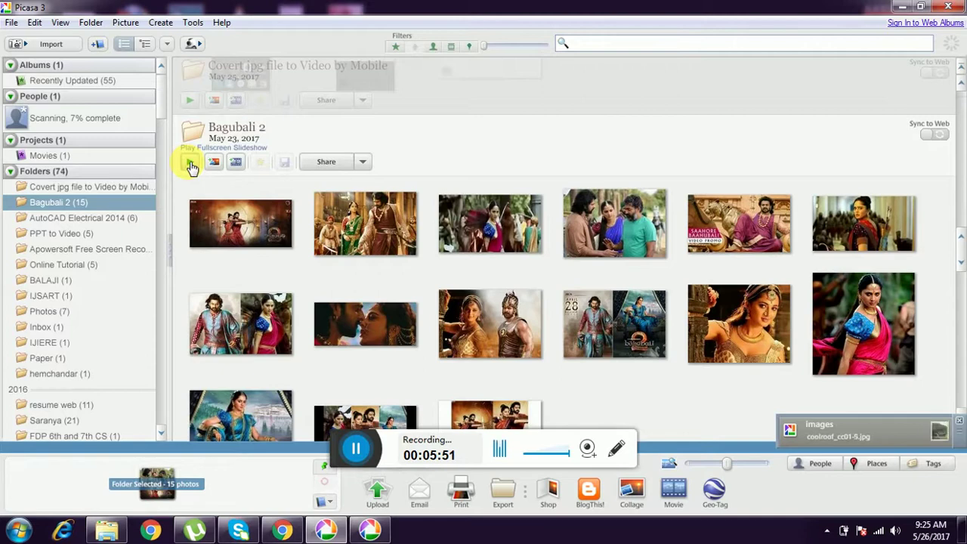
pyautogui.click(191, 164)
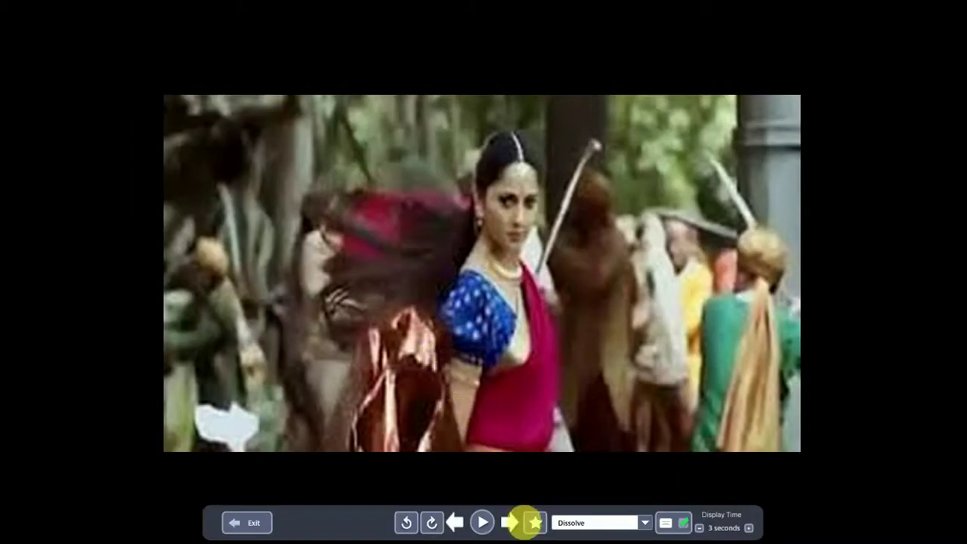
pyautogui.click(254, 530)
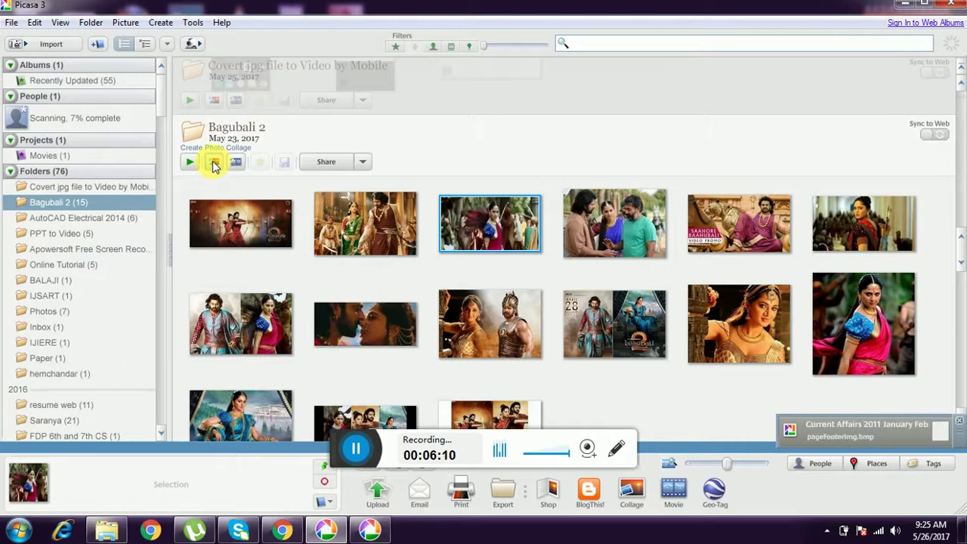
pyautogui.click(213, 164)
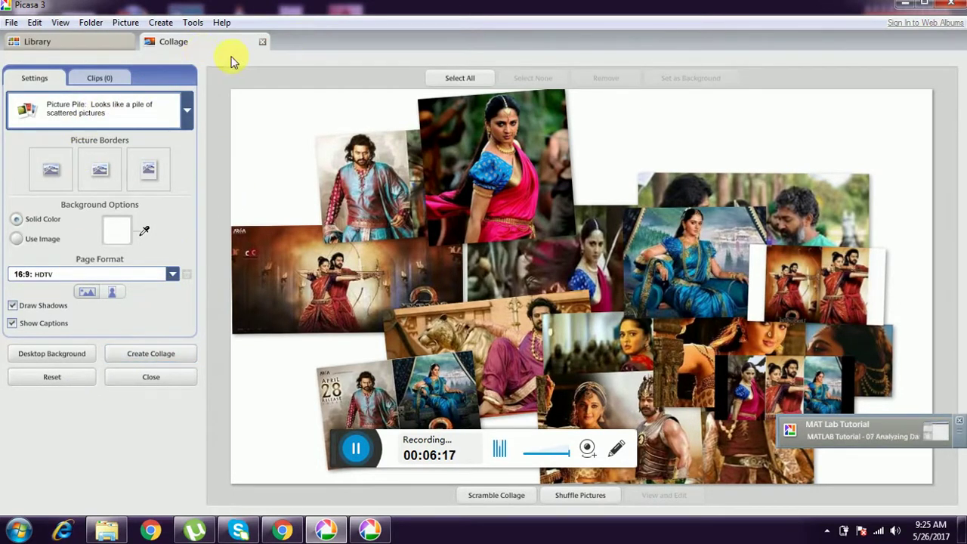
pyautogui.click(262, 43)
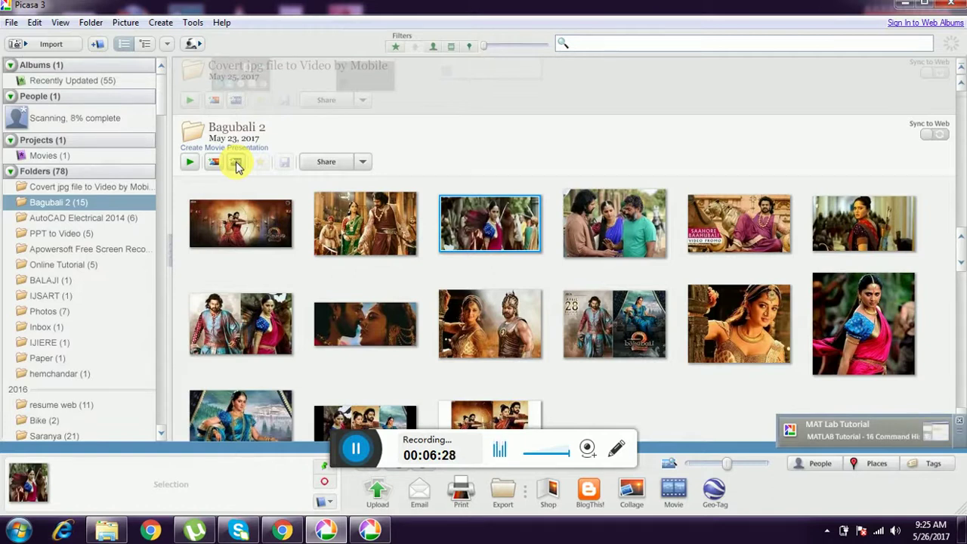
# Start a Movie Presentation of Bagubali 2 and open the audio track file browser
pyautogui.click(237, 163)
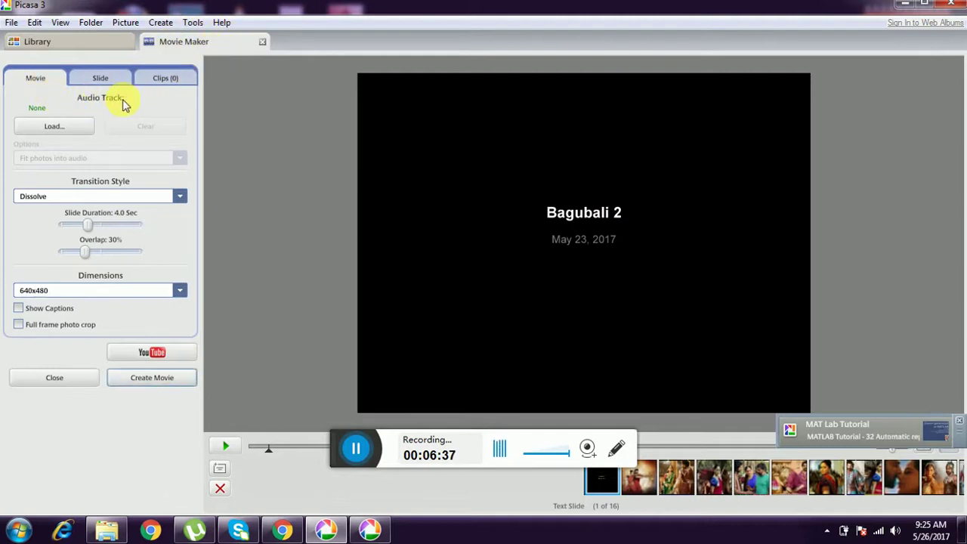
pyautogui.click(74, 127)
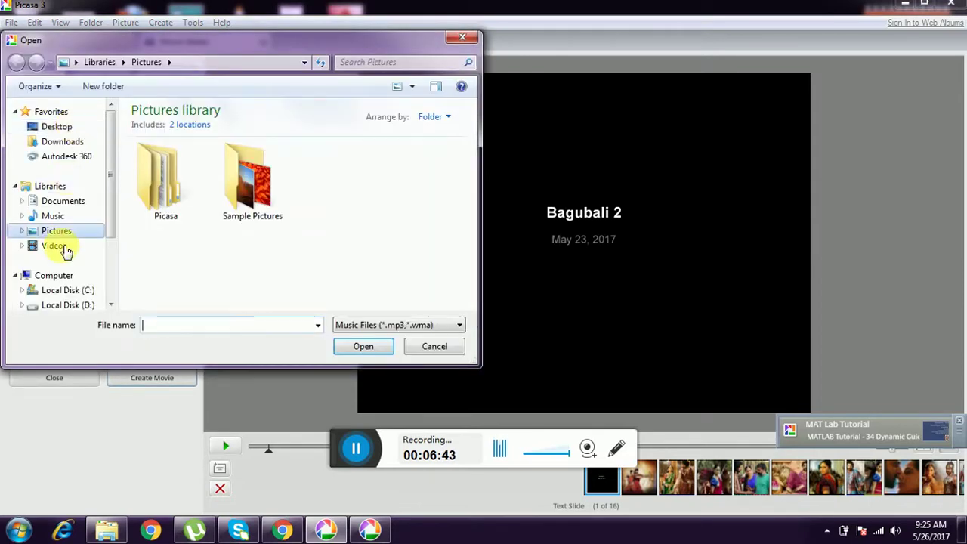
# Load Vandhaai Ayya from F:\Audio Songs\New songs\Bahubali 2 as the audio track
pyautogui.click(90, 305)
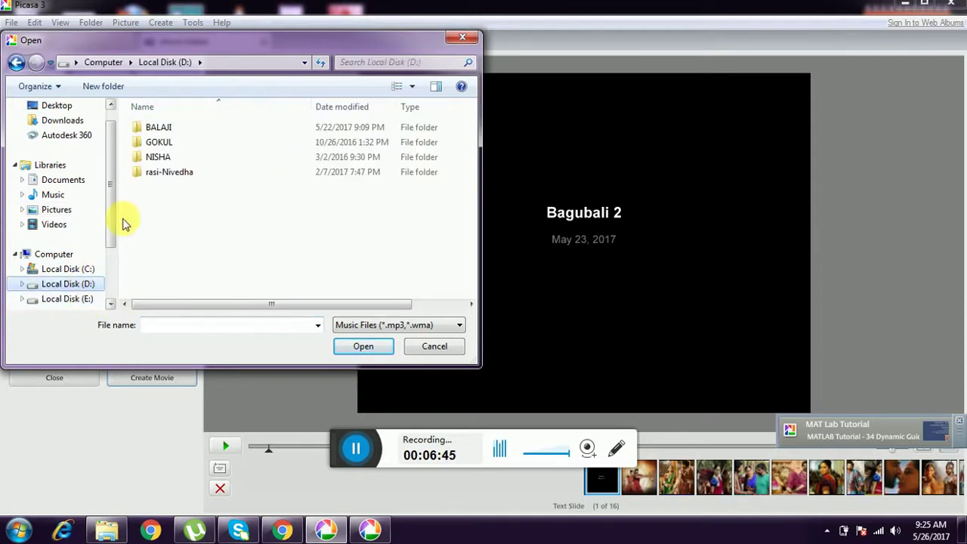
pyautogui.moveTo(111, 224); pyautogui.dragTo(113, 272)
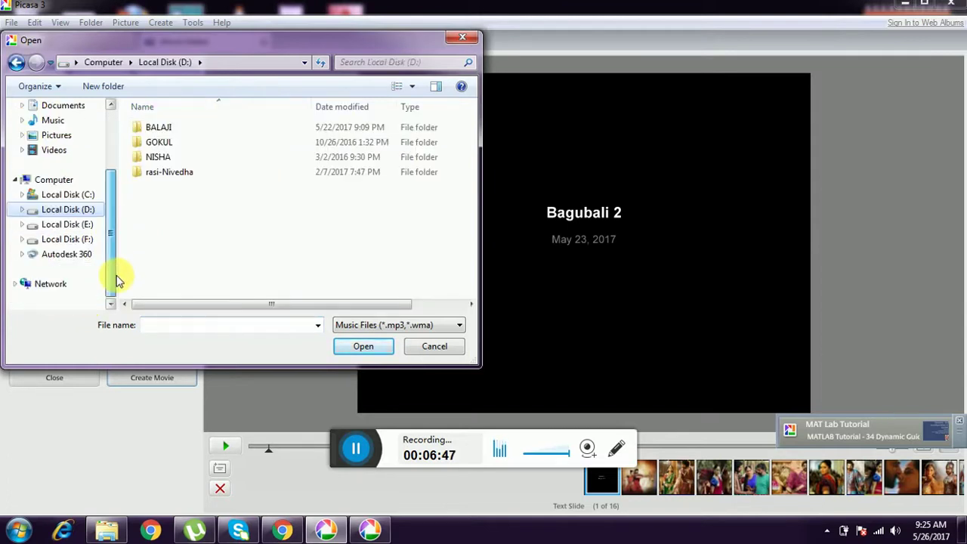
pyautogui.click(87, 239)
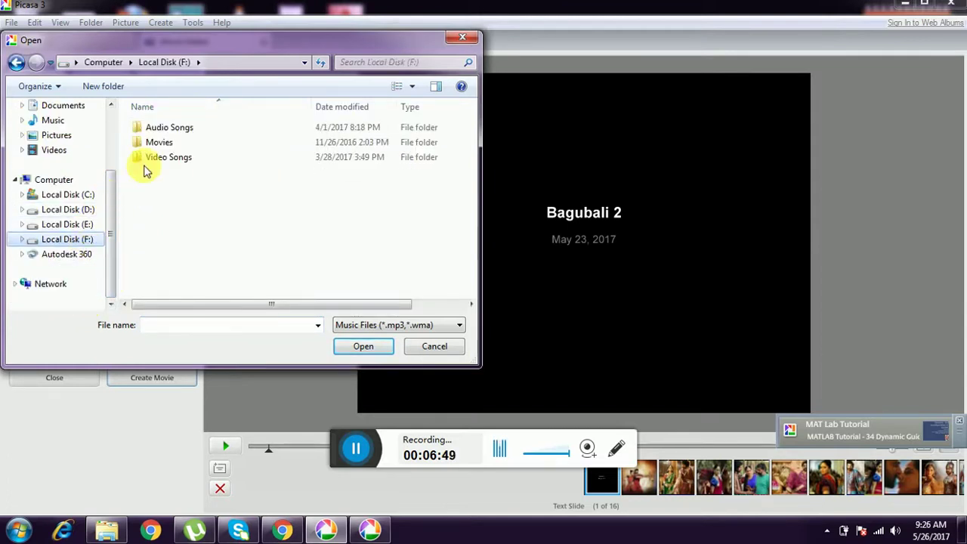
pyautogui.doubleClick(179, 128)
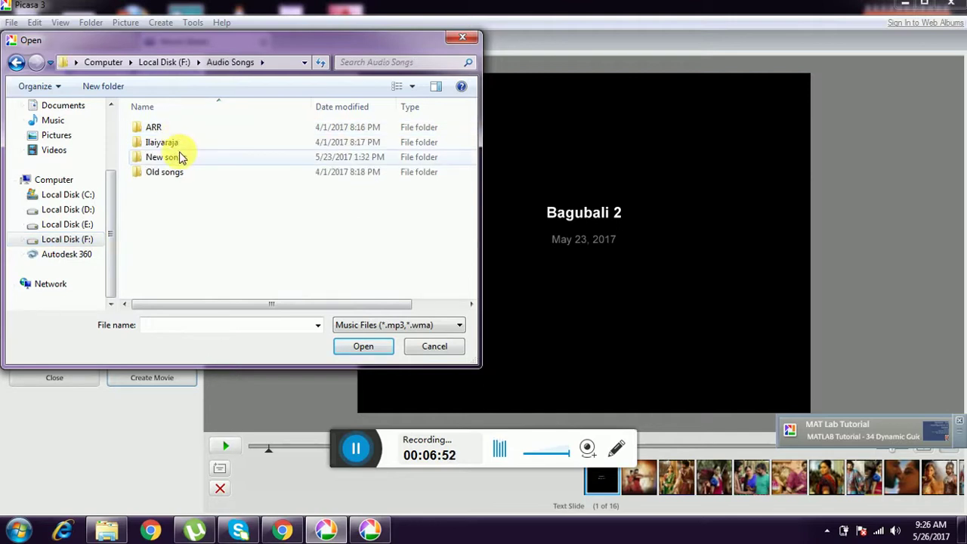
pyautogui.doubleClick(179, 156)
pyautogui.click(175, 160)
pyautogui.doubleClick(175, 160)
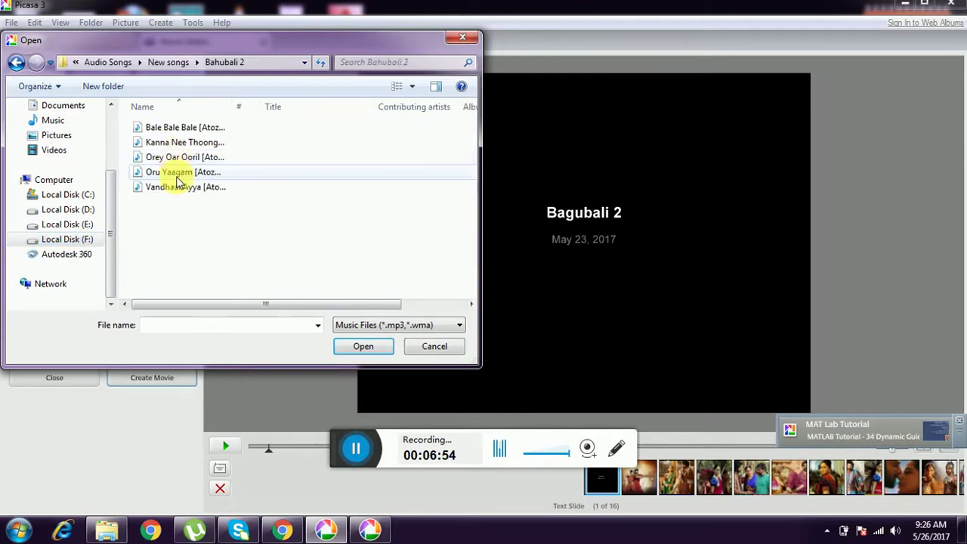
pyautogui.doubleClick(178, 194)
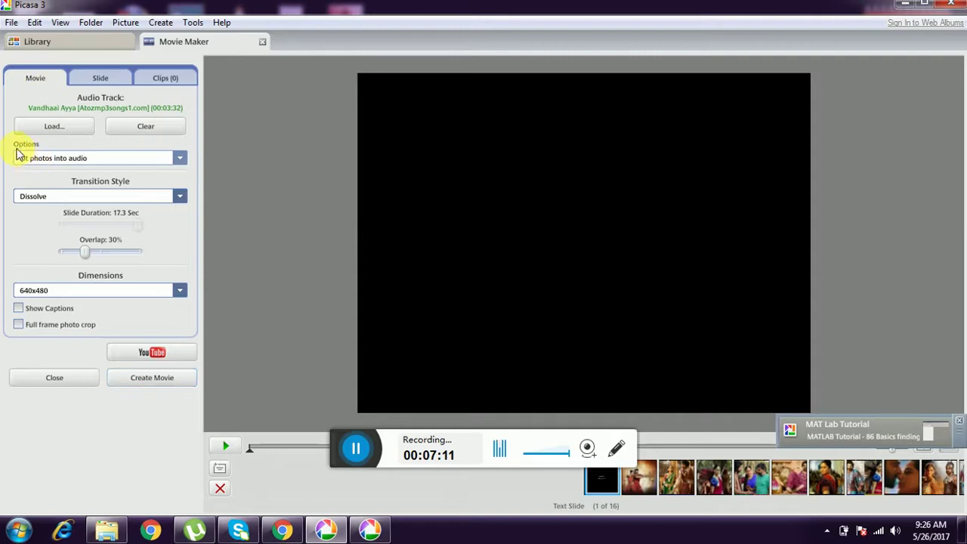
# Keep 'Fit photos into audio', use Dissolve through white transitions, and preview the movie
pyautogui.click(180, 159)
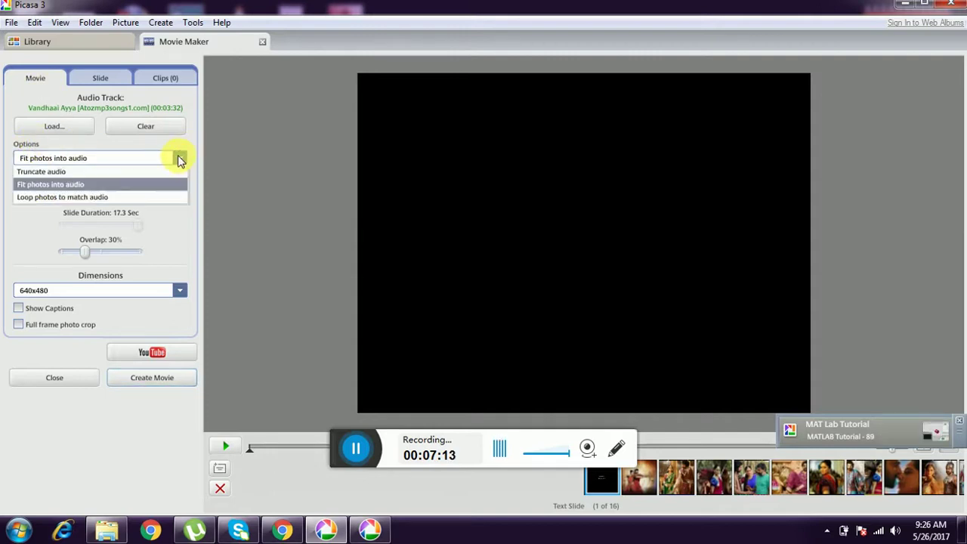
pyautogui.click(117, 185)
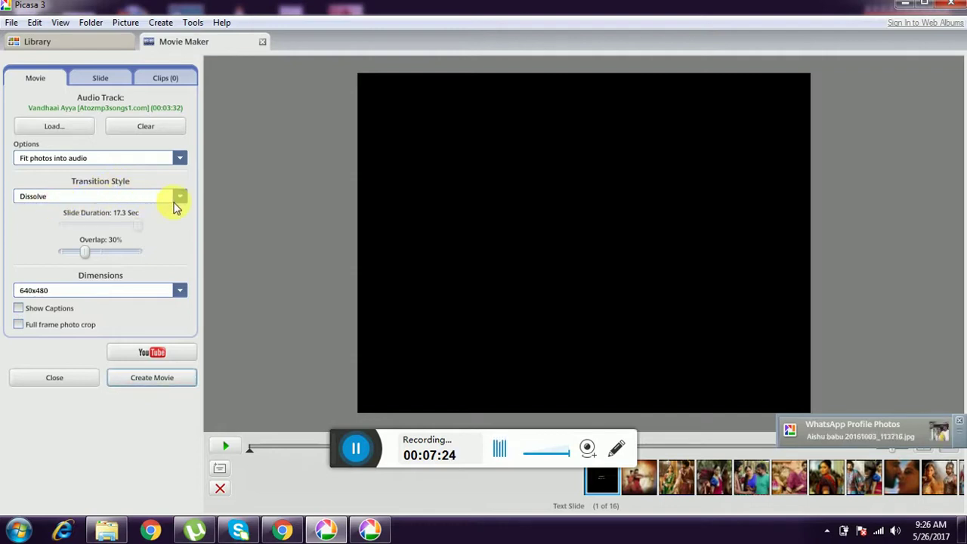
pyautogui.click(177, 197)
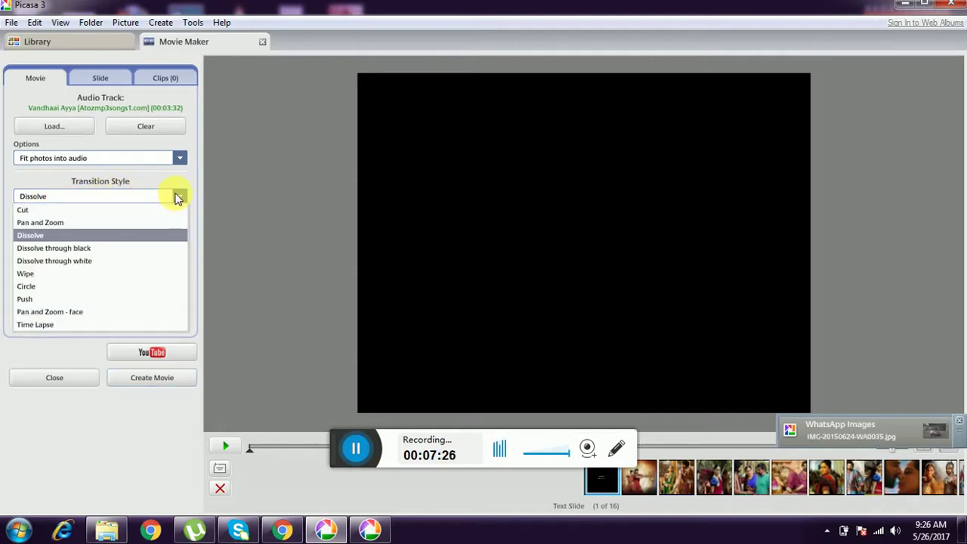
pyautogui.click(155, 261)
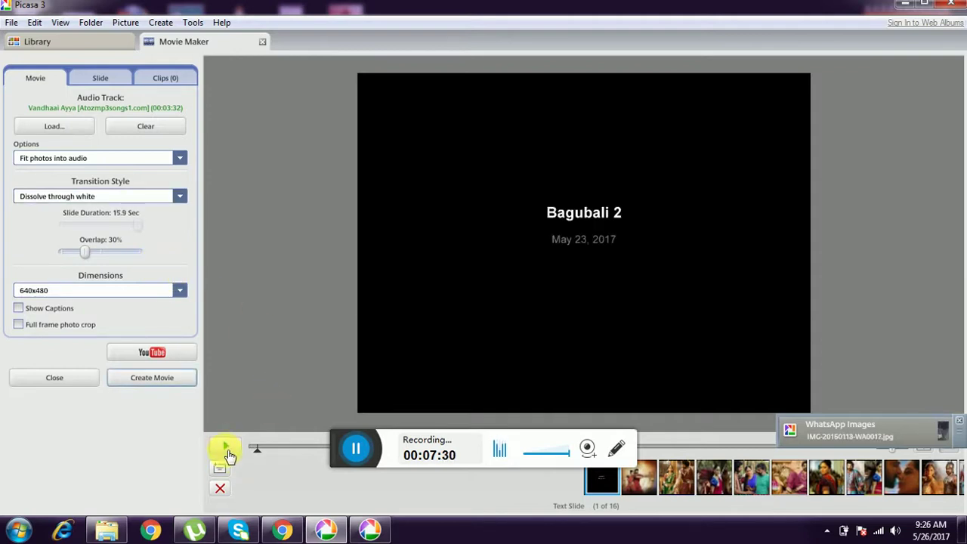
pyautogui.click(227, 451)
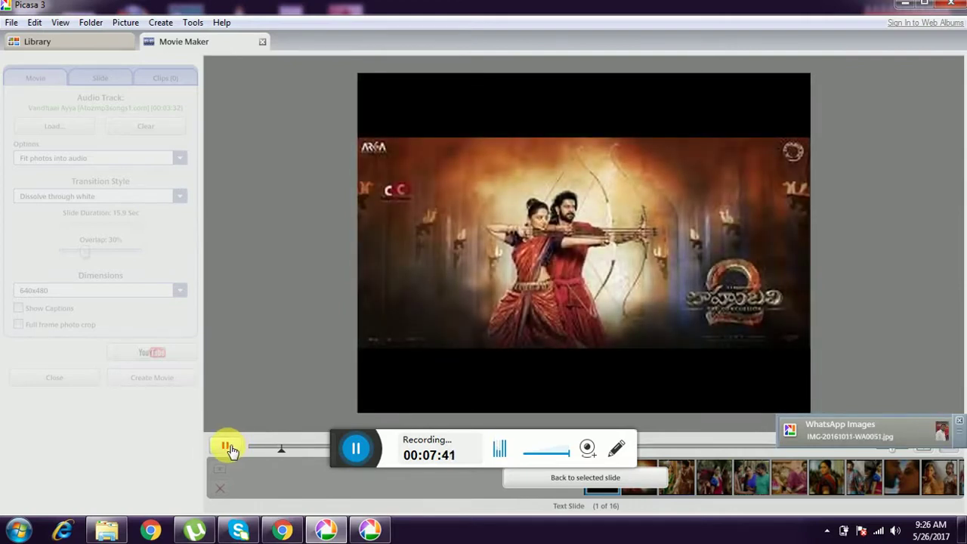
pyautogui.click(227, 447)
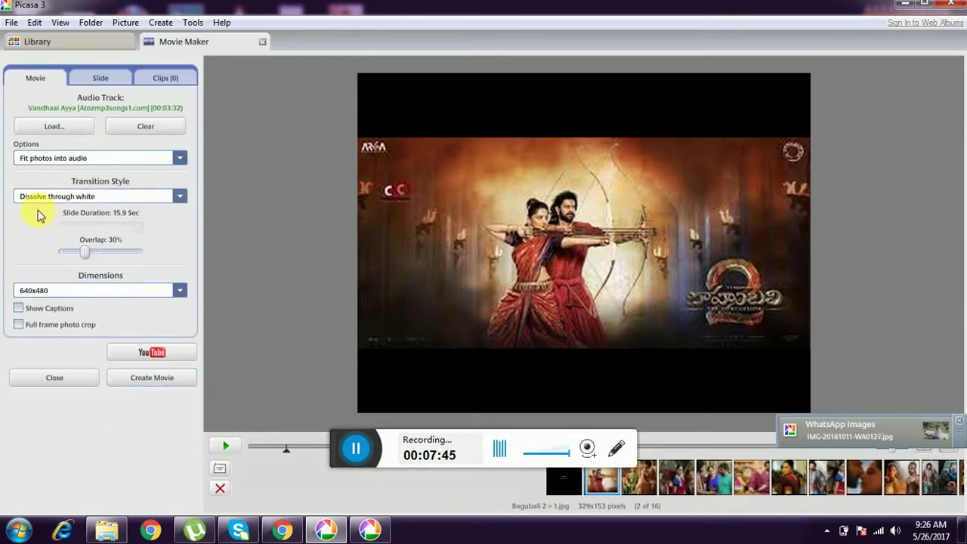
# Switch the transition style to Circle and preview the movie up to slide 3
pyautogui.click(181, 197)
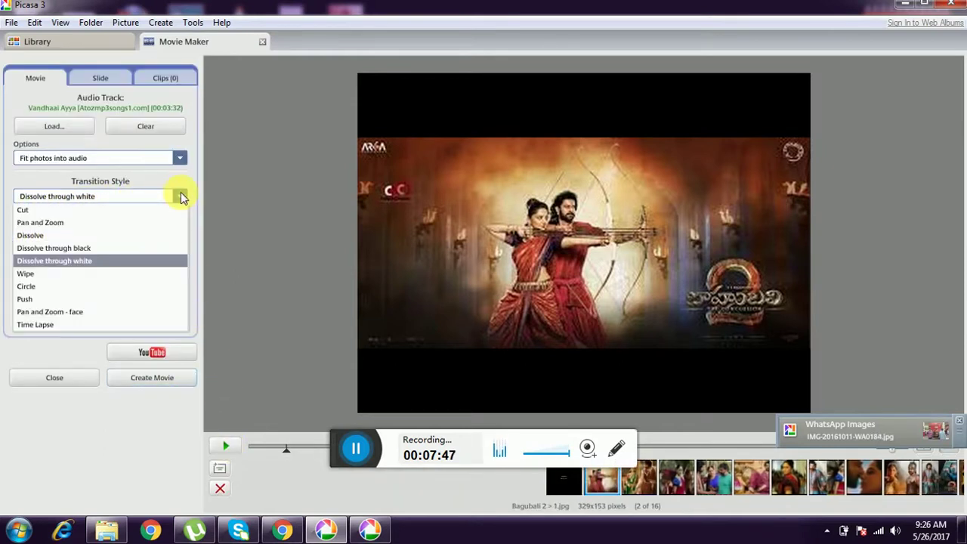
pyautogui.click(143, 286)
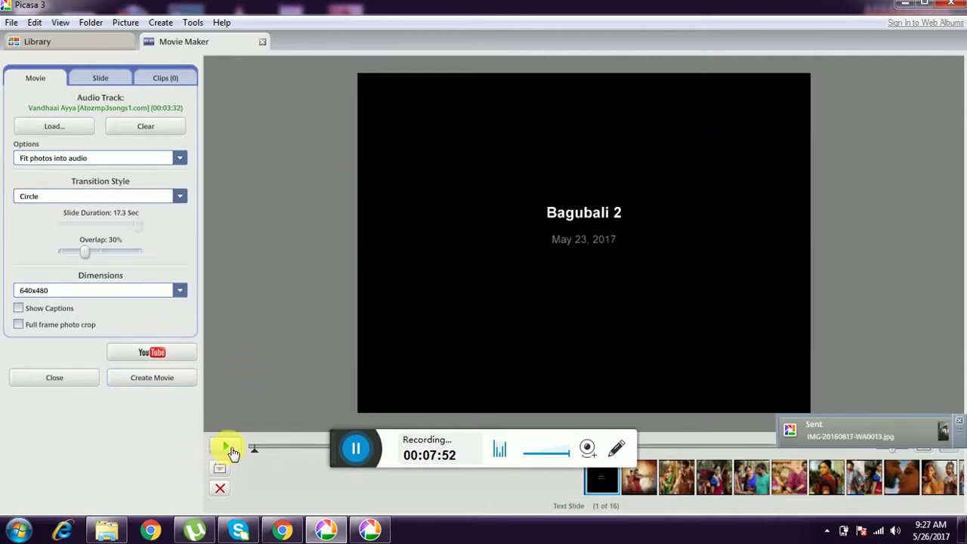
pyautogui.click(225, 447)
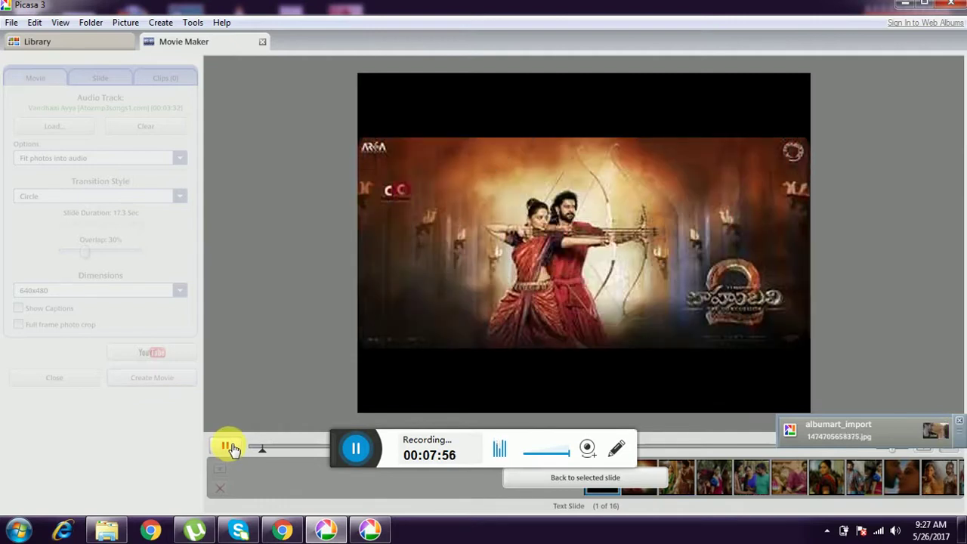
pyautogui.click(227, 447)
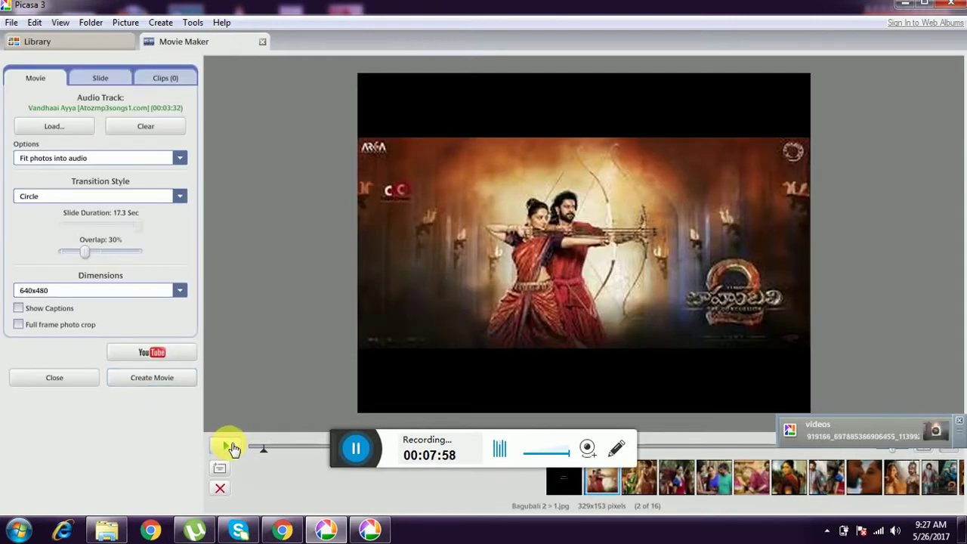
pyautogui.click(231, 447)
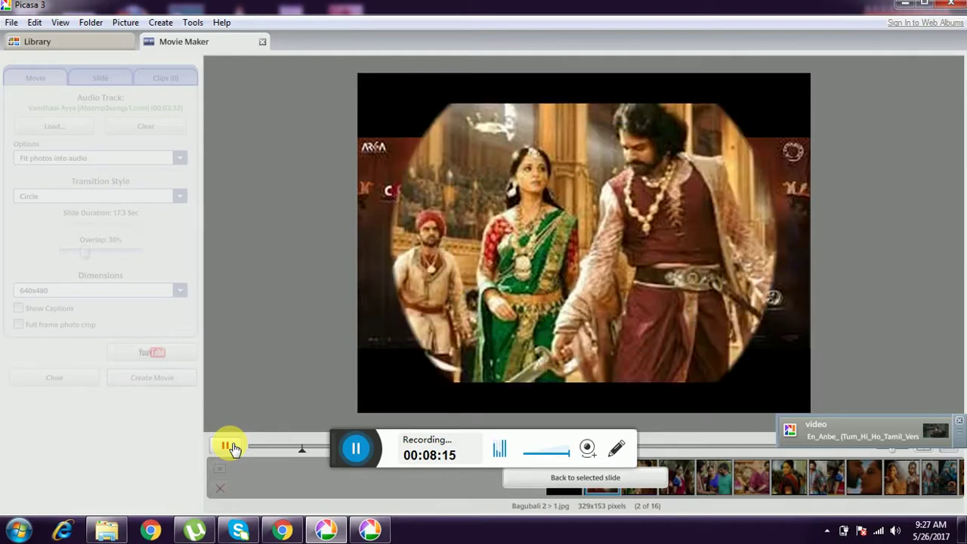
pyautogui.click(230, 446)
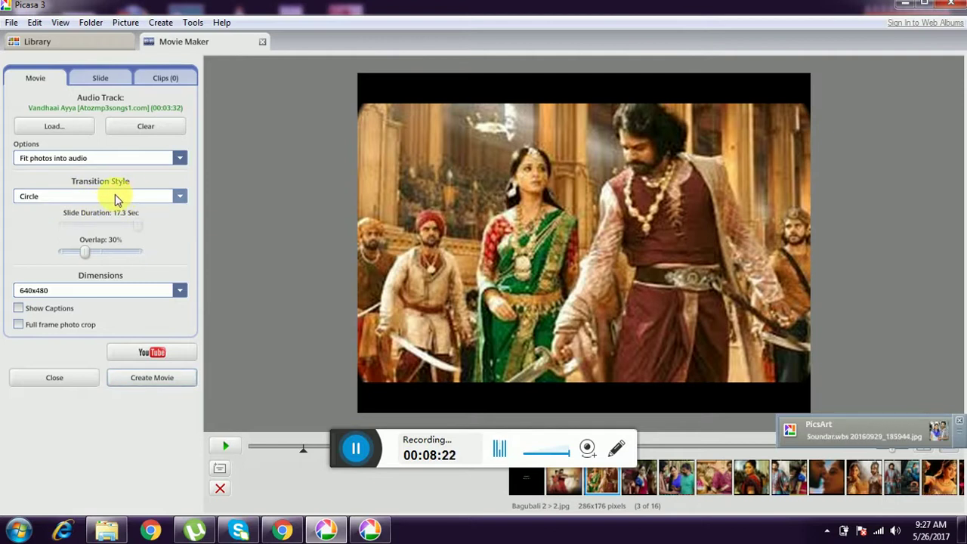
pyautogui.click(179, 293)
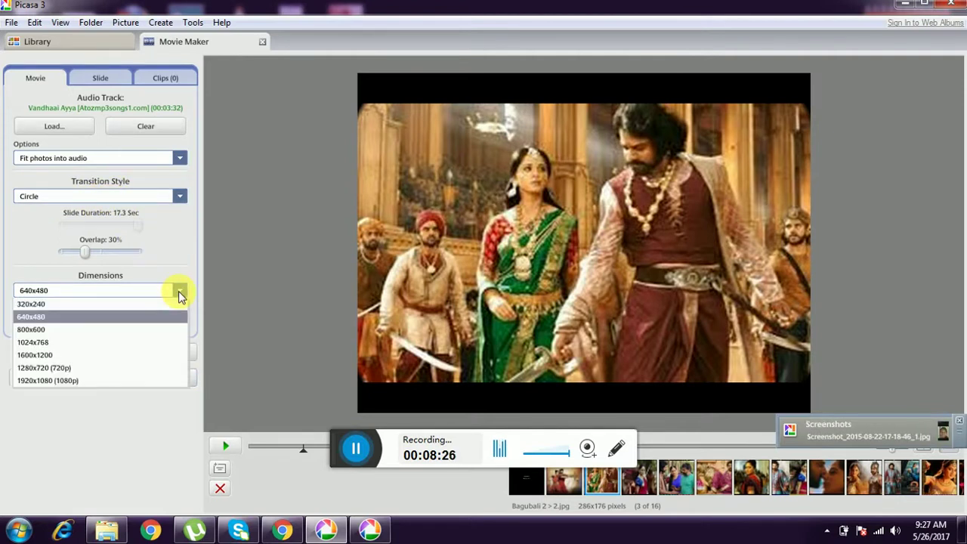
pyautogui.click(167, 373)
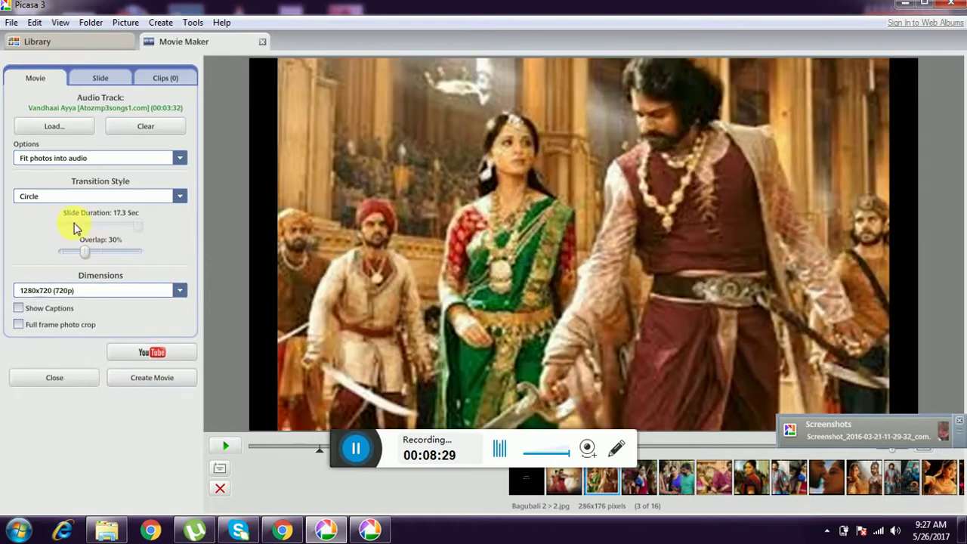
pyautogui.click(179, 290)
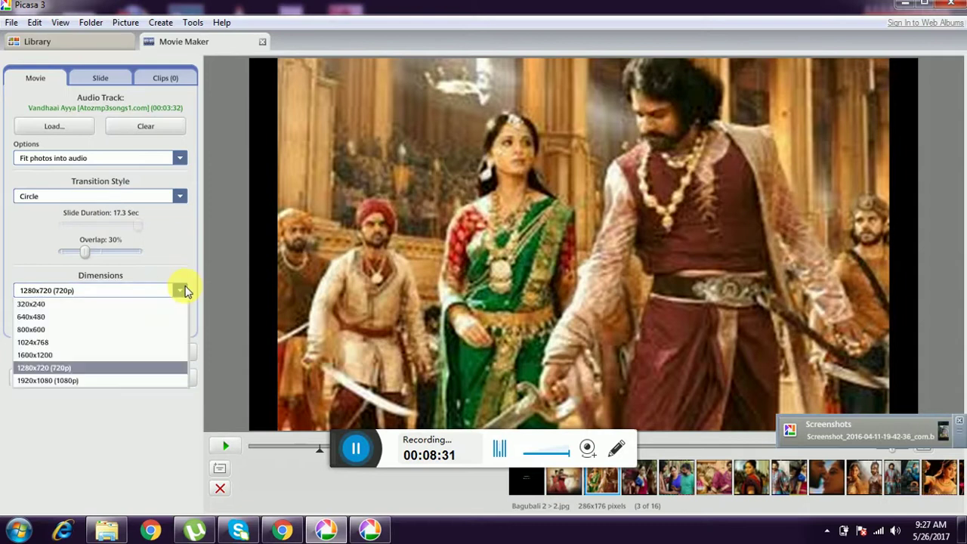
pyautogui.click(166, 317)
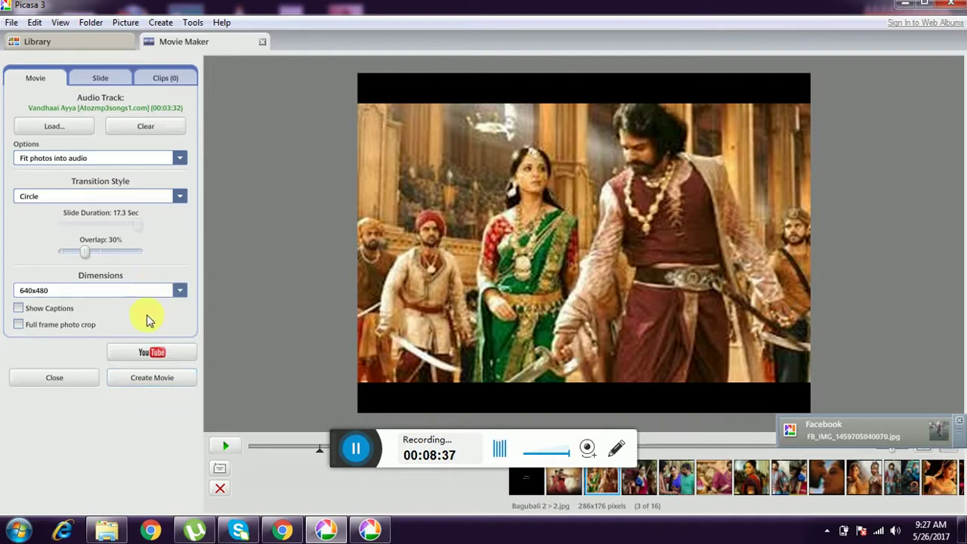
# Start rendering the Bagubali 2 movie at 640x480 with Circle transitions and the Vandhaai Ayya track
pyautogui.click(161, 382)
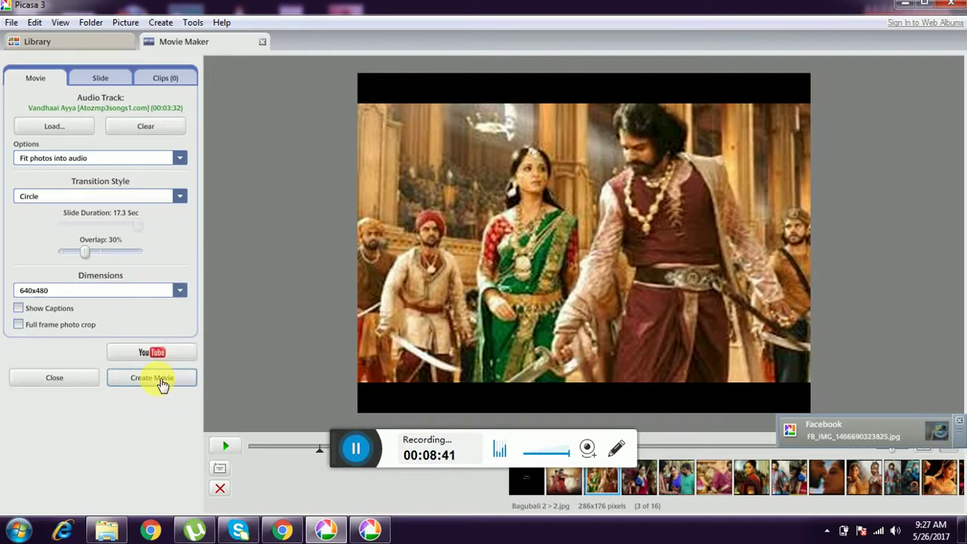